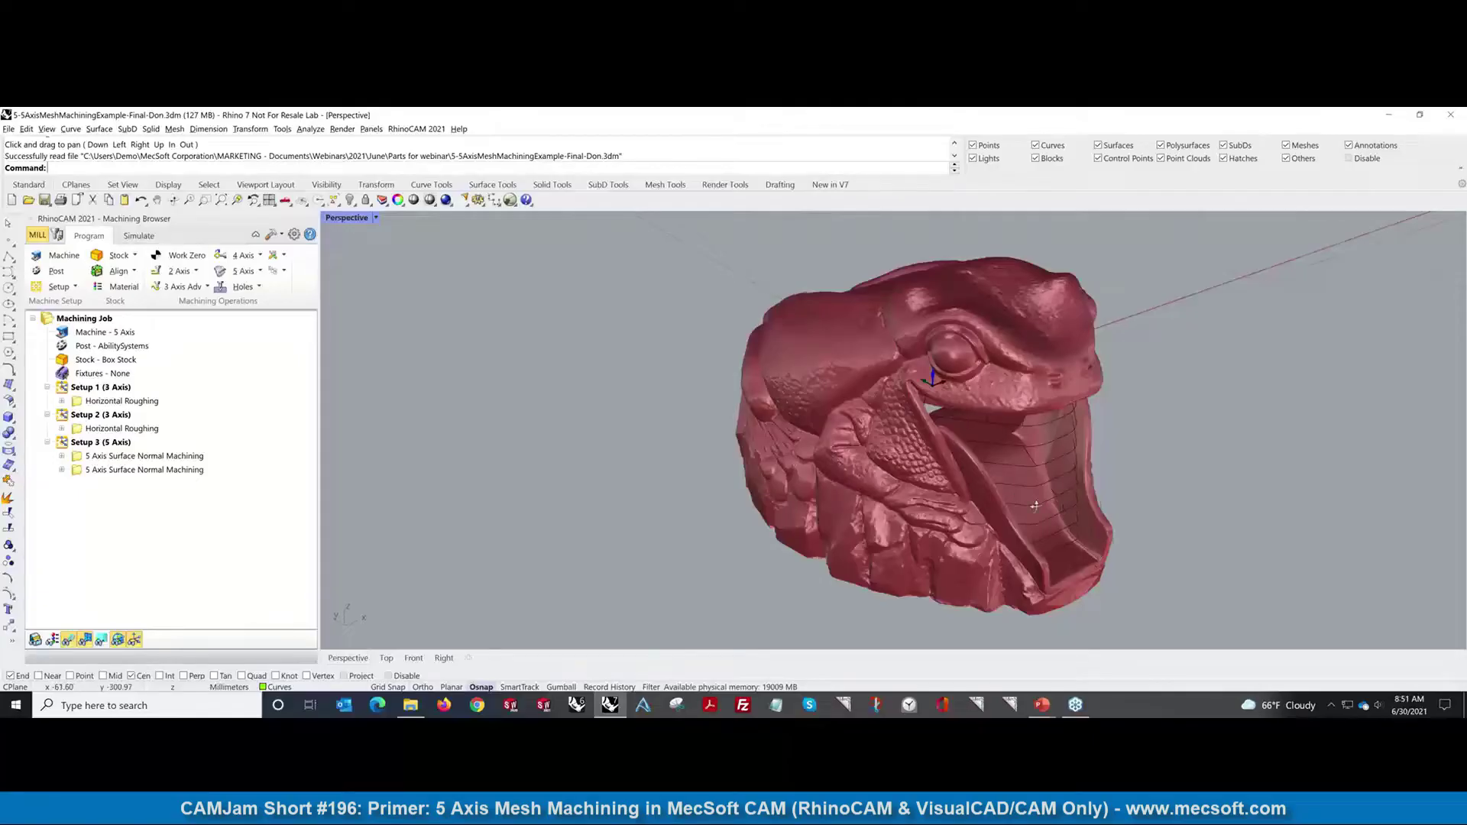
# Step: Orbit the Perspective view to turn the frog model to face forward
pyautogui.moveTo(1064, 504)
pyautogui.mouseDown(button='right')
pyautogui.moveTo(1058, 543)
pyautogui.moveTo(1047, 489)
pyautogui.moveTo(1059, 508)
pyautogui.mouseUp(button='right')
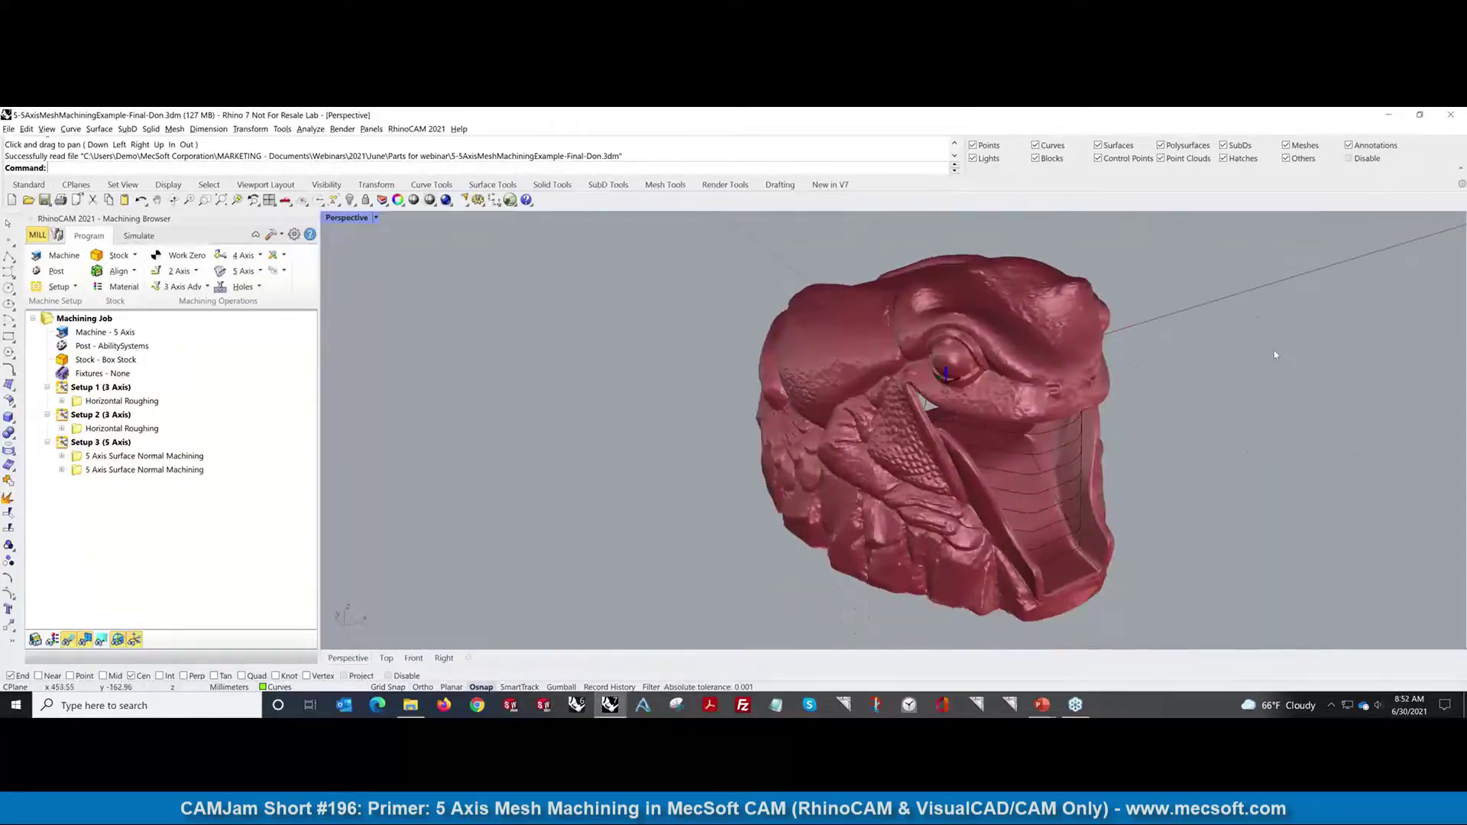
pyautogui.moveTo(1275, 355); pyautogui.dragTo(1234, 452, button='right')
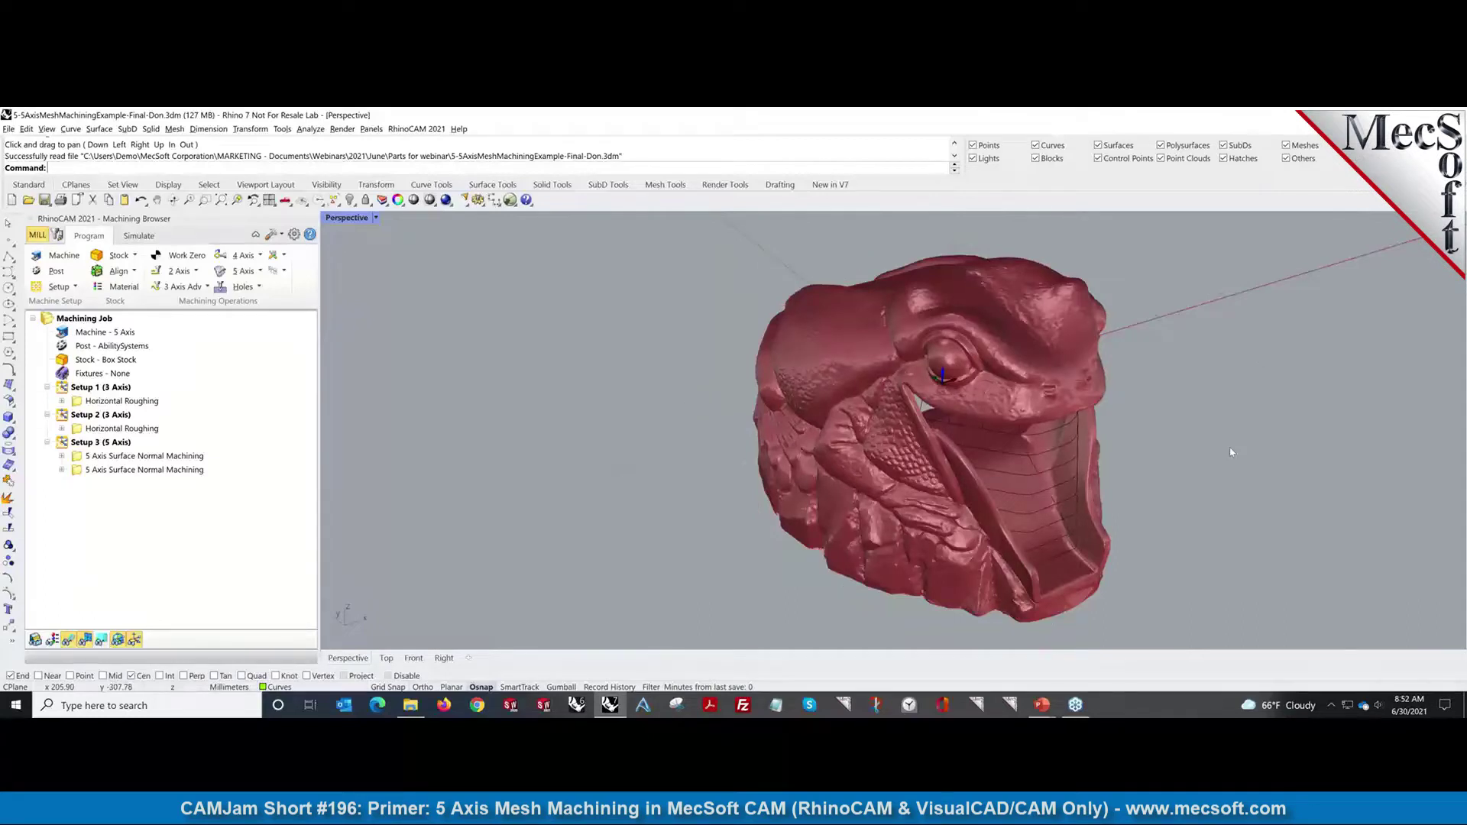
pyautogui.moveTo(1170, 514)
pyautogui.mouseDown(button='right')
pyautogui.moveTo(1128, 487)
pyautogui.moveTo(944, 485)
pyautogui.moveTo(858, 435)
pyautogui.moveTo(1177, 504)
pyautogui.mouseUp(button='right')
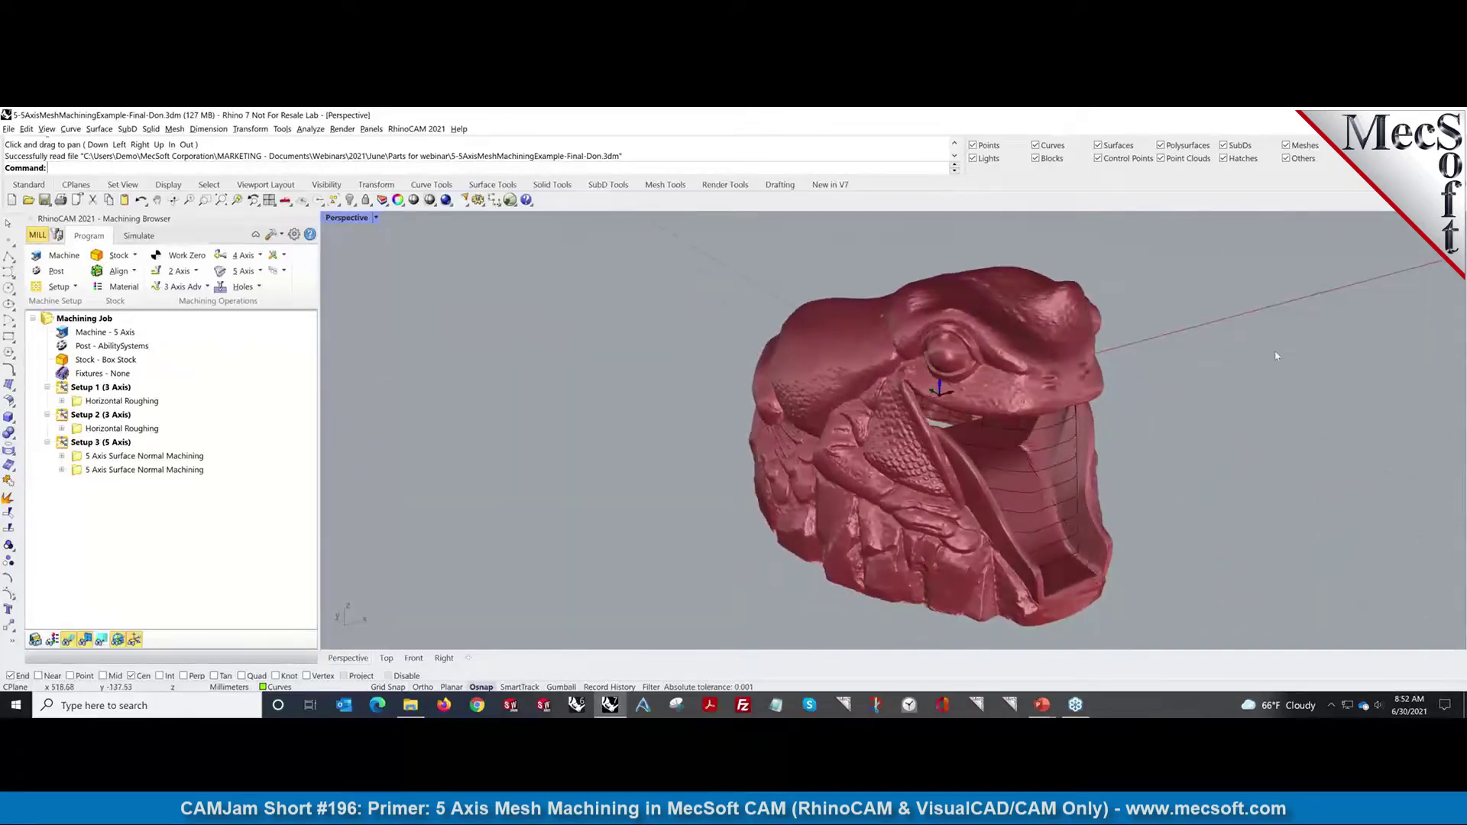
pyautogui.moveTo(1276, 356); pyautogui.dragTo(1228, 407, button='right')
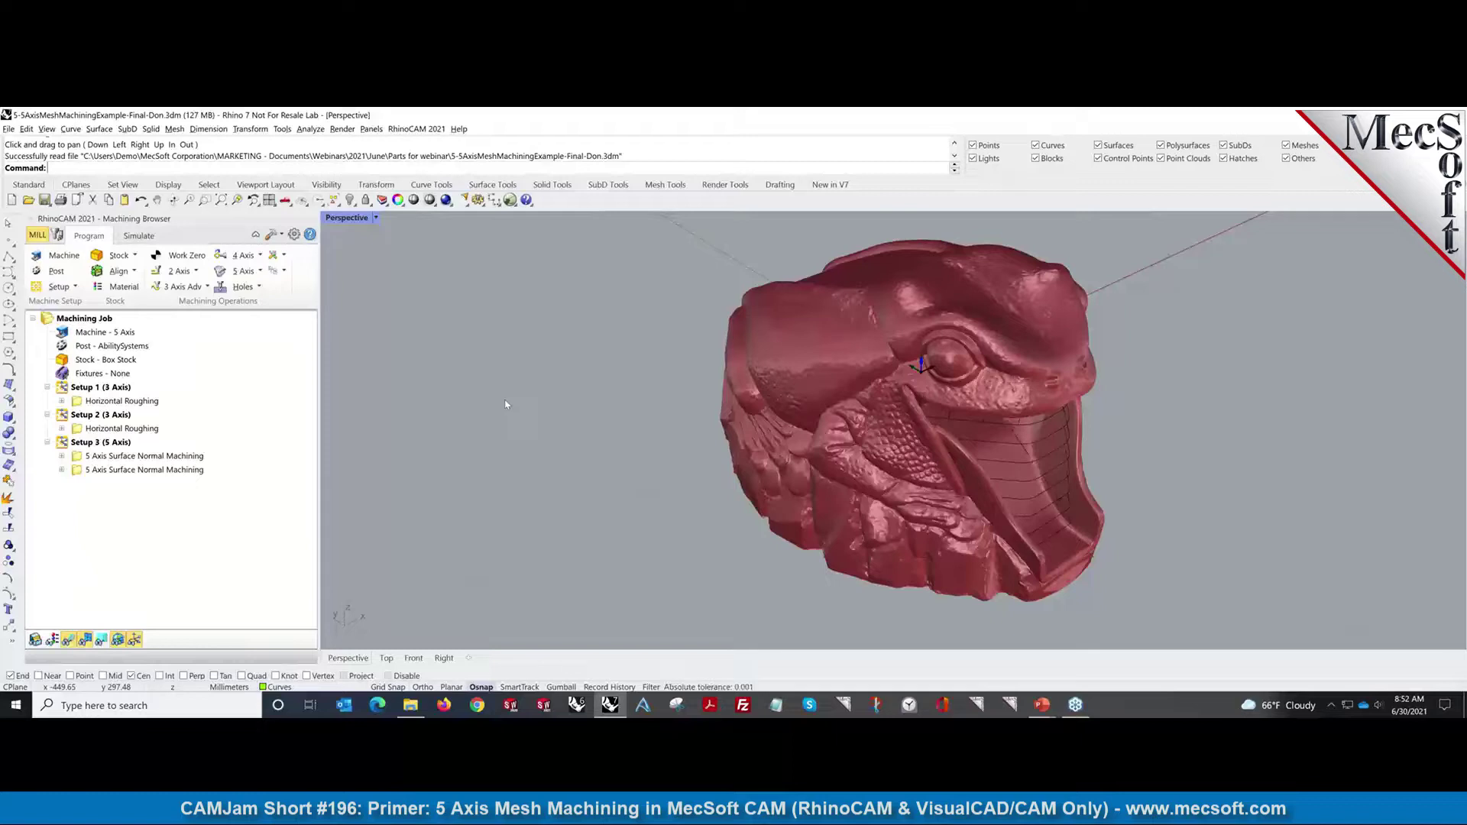
# Step: Show all hidden objects, then hide the stock mesh and the grey offset surface
pyautogui.hotkey('ctrl', 'alt', 'h')
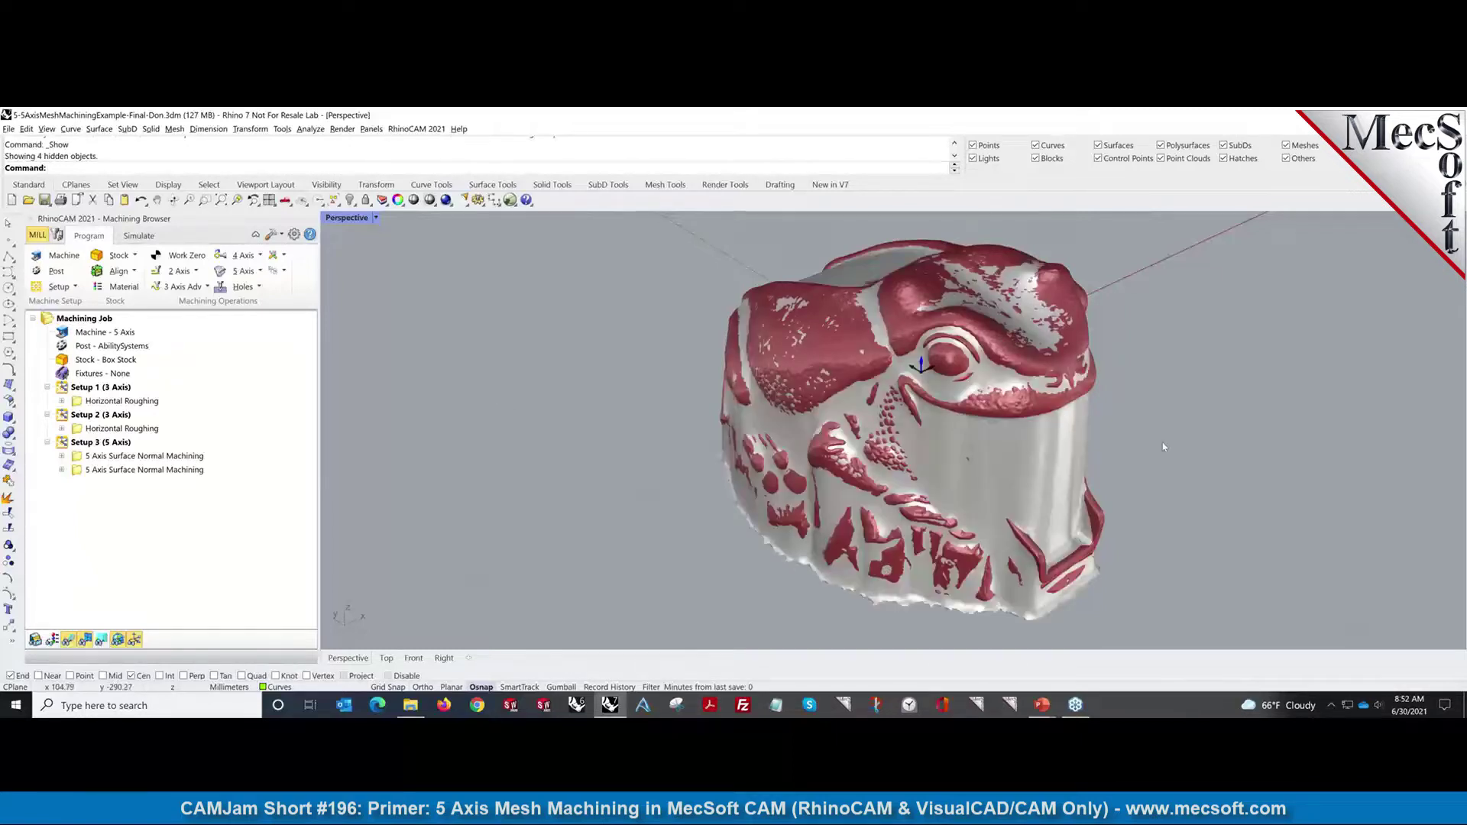
pyautogui.moveTo(1158, 443)
pyautogui.mouseDown(button='right')
pyautogui.moveTo(1044, 443)
pyautogui.moveTo(1384, 448)
pyautogui.moveTo(1163, 452)
pyautogui.mouseUp(button='right')
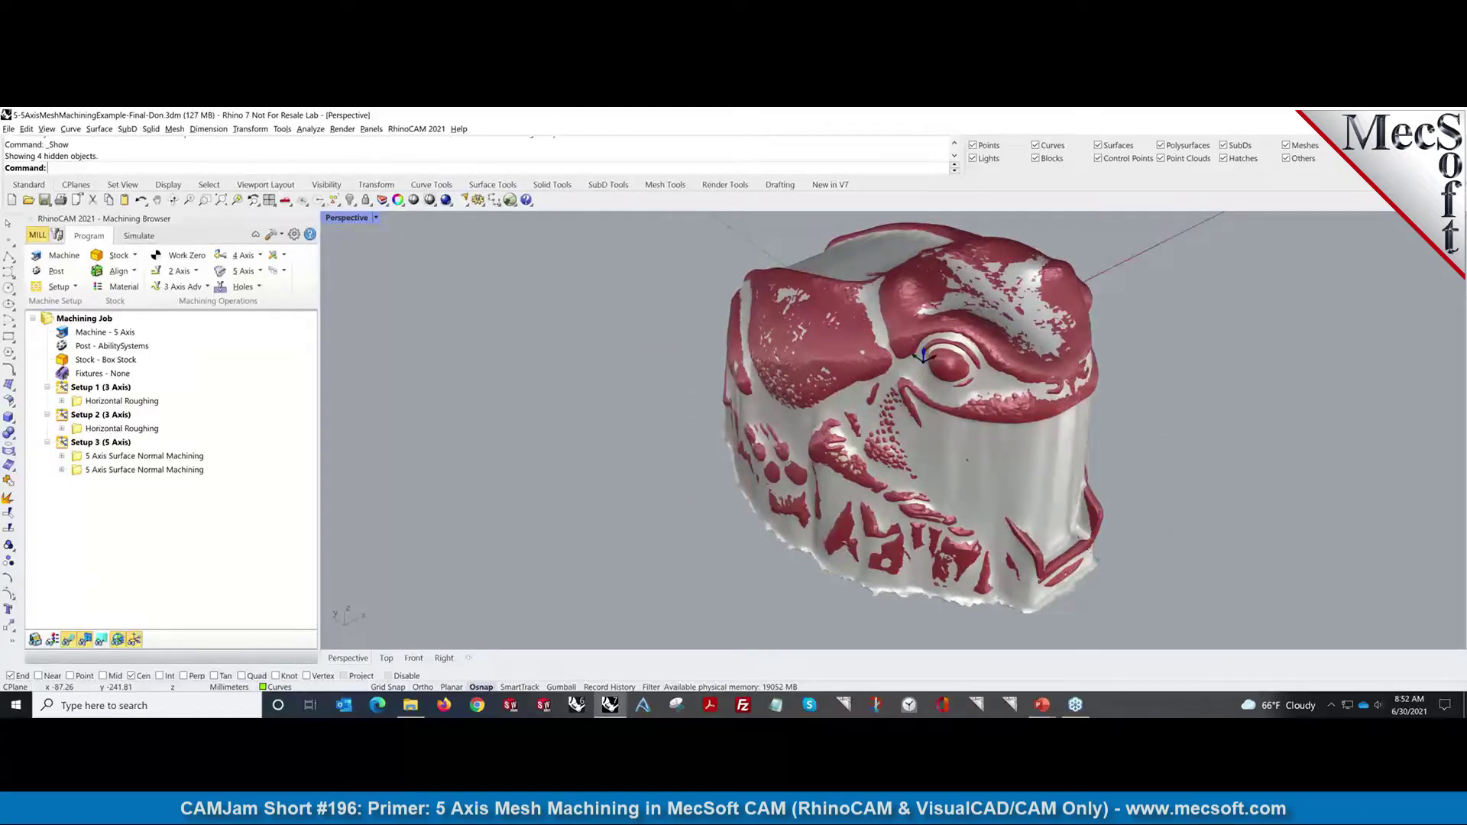
pyautogui.click(1008, 494)
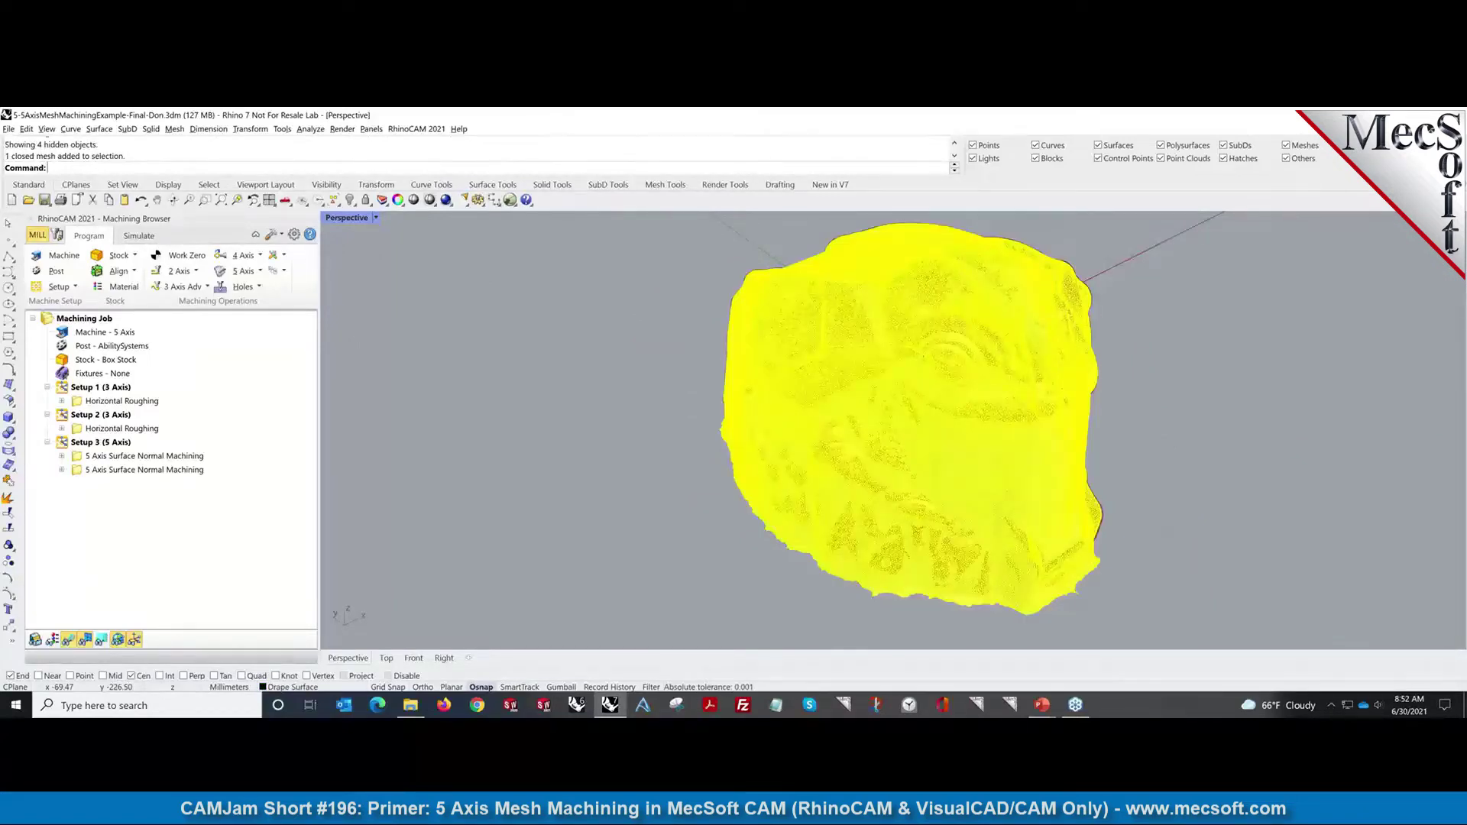
pyautogui.hotkey('ctrl', 'h')
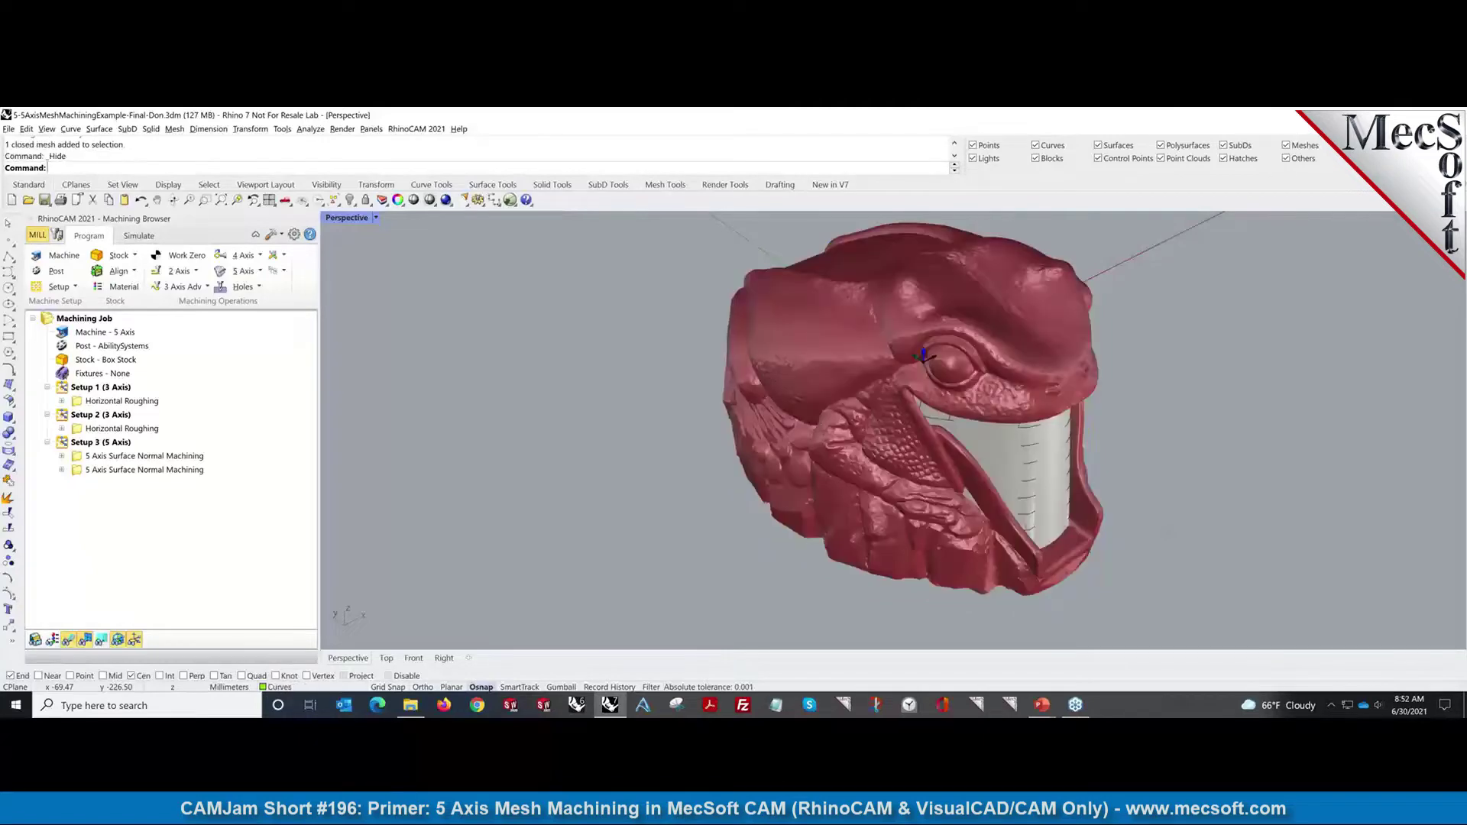
pyautogui.click(1006, 469)
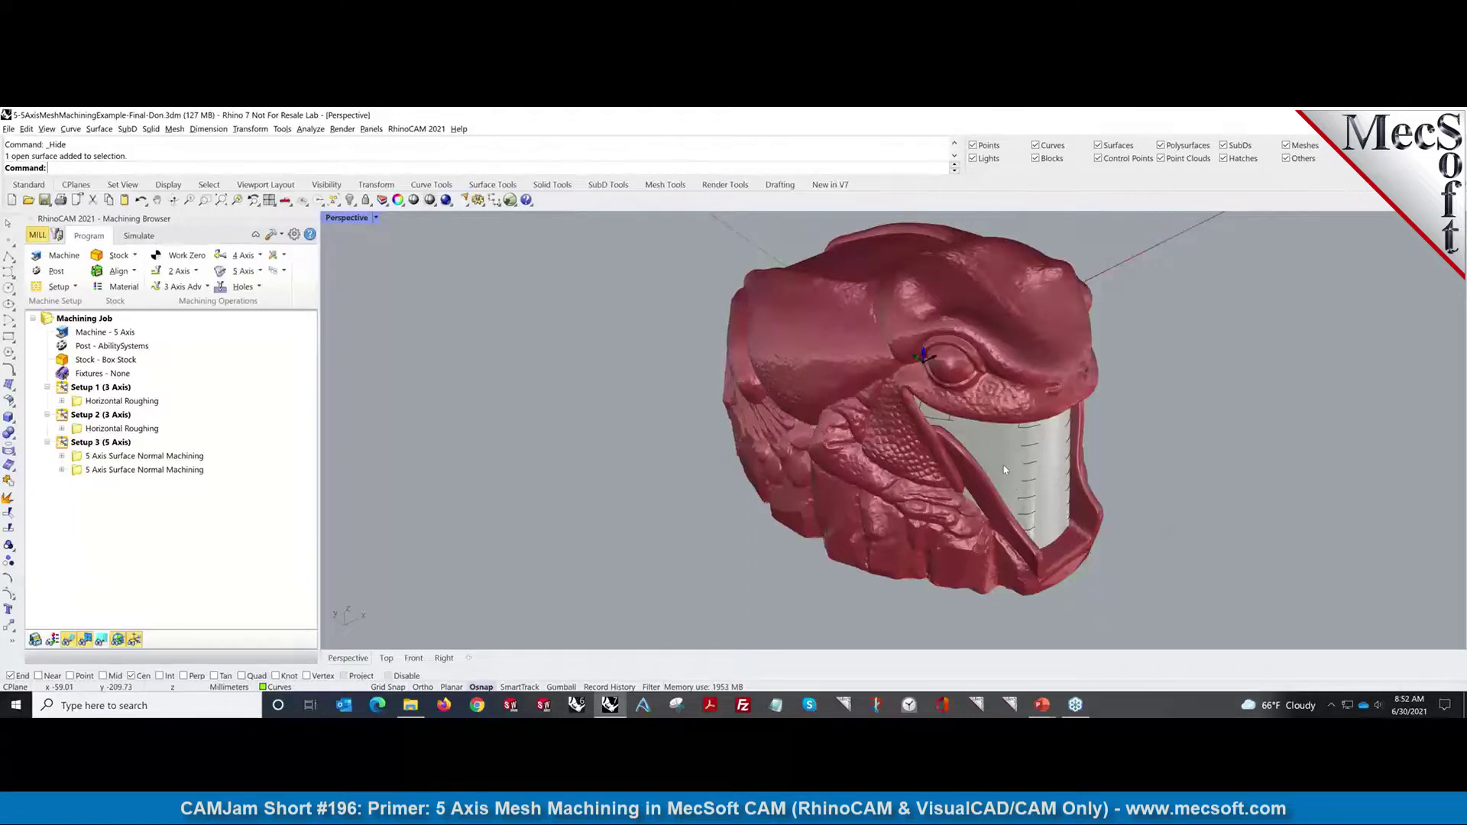
pyautogui.click(1164, 466)
pyautogui.click(1003, 467)
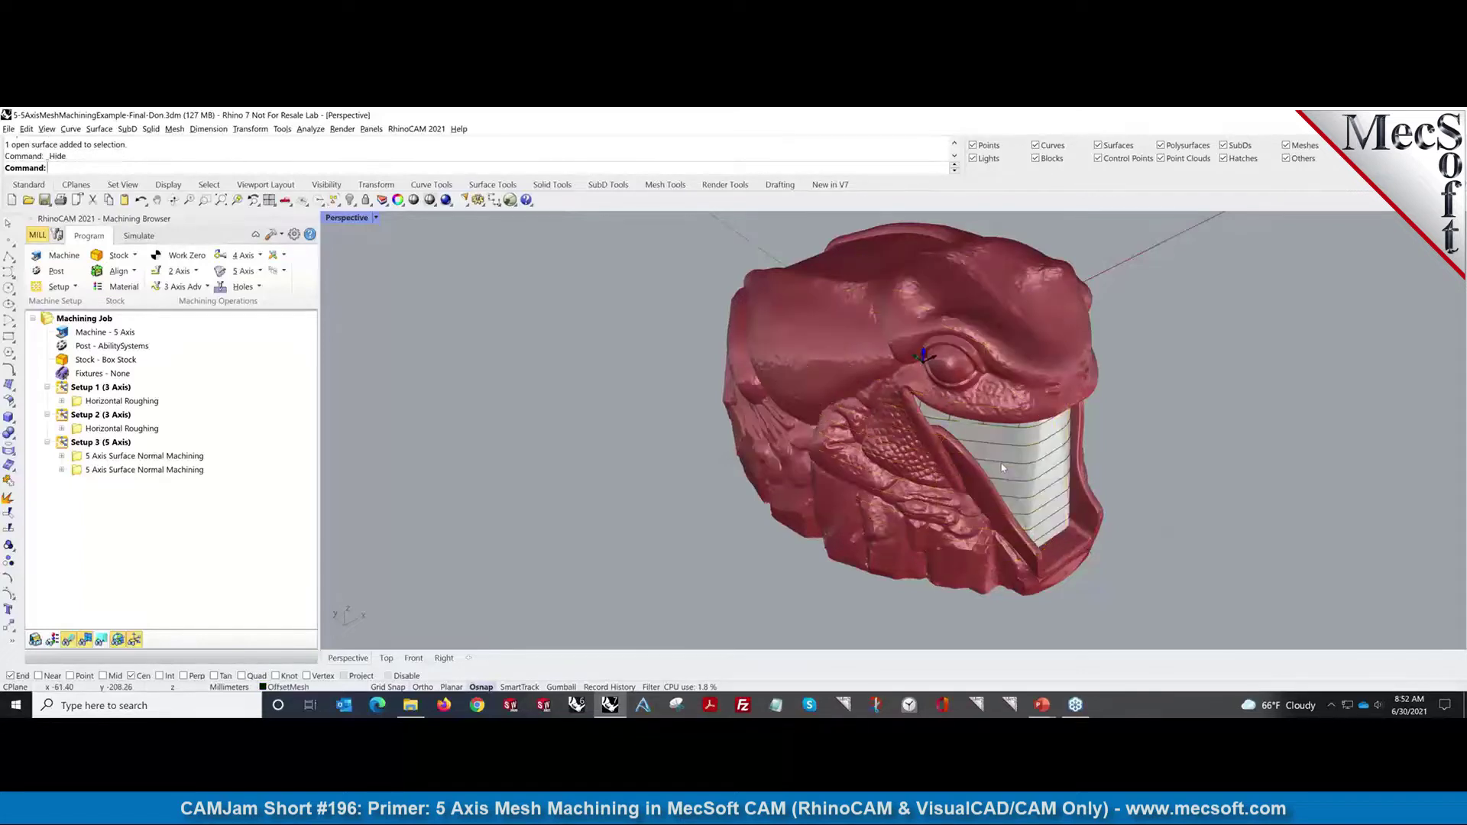
pyautogui.hotkey('ctrl', 'h')
# Step: Show everything again, hide only the stock mesh, and select the grey offset surface
pyautogui.hotkey('ctrl', 'alt', 'h')
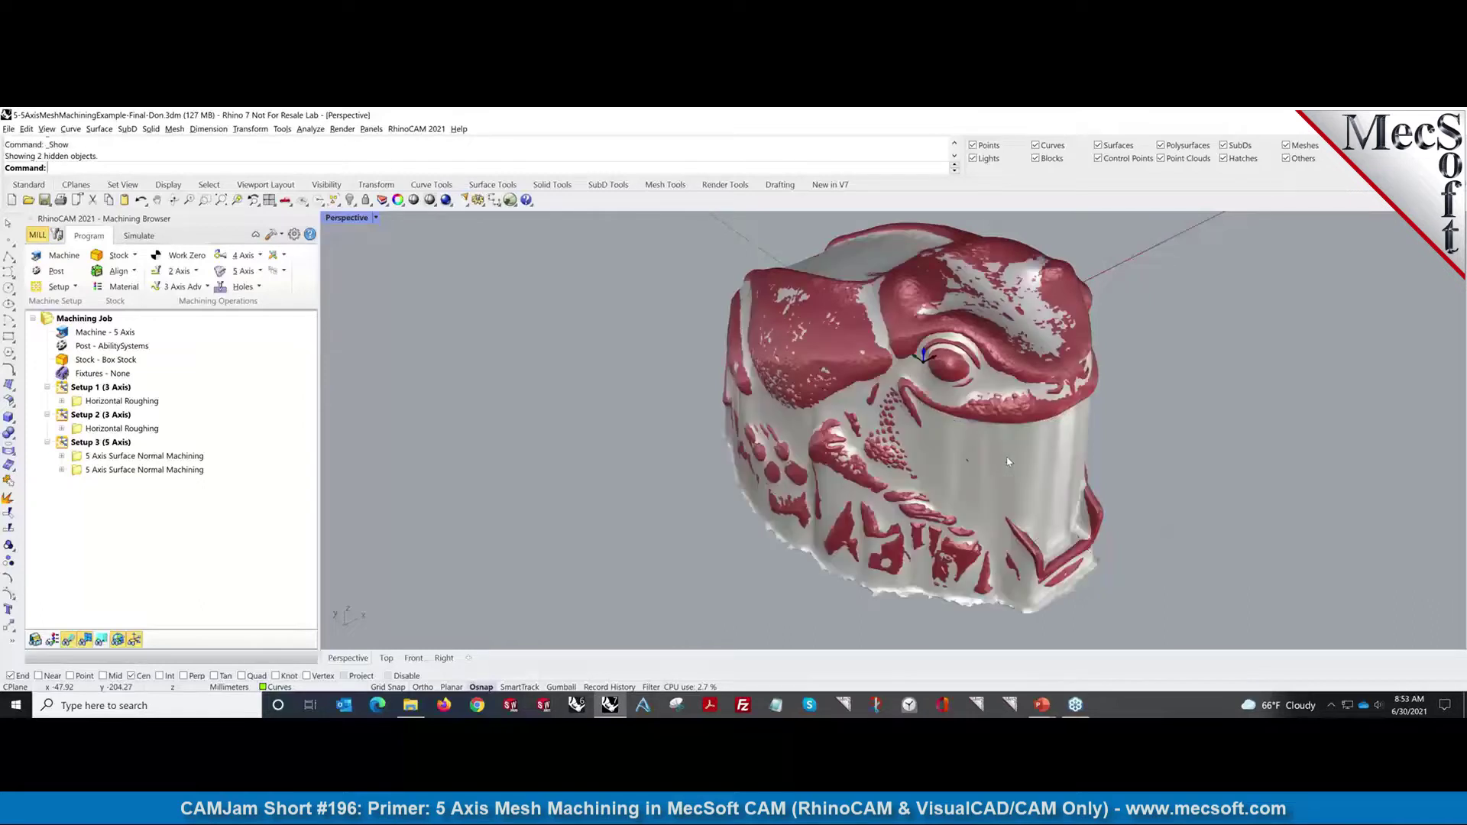
pyautogui.click(1008, 462)
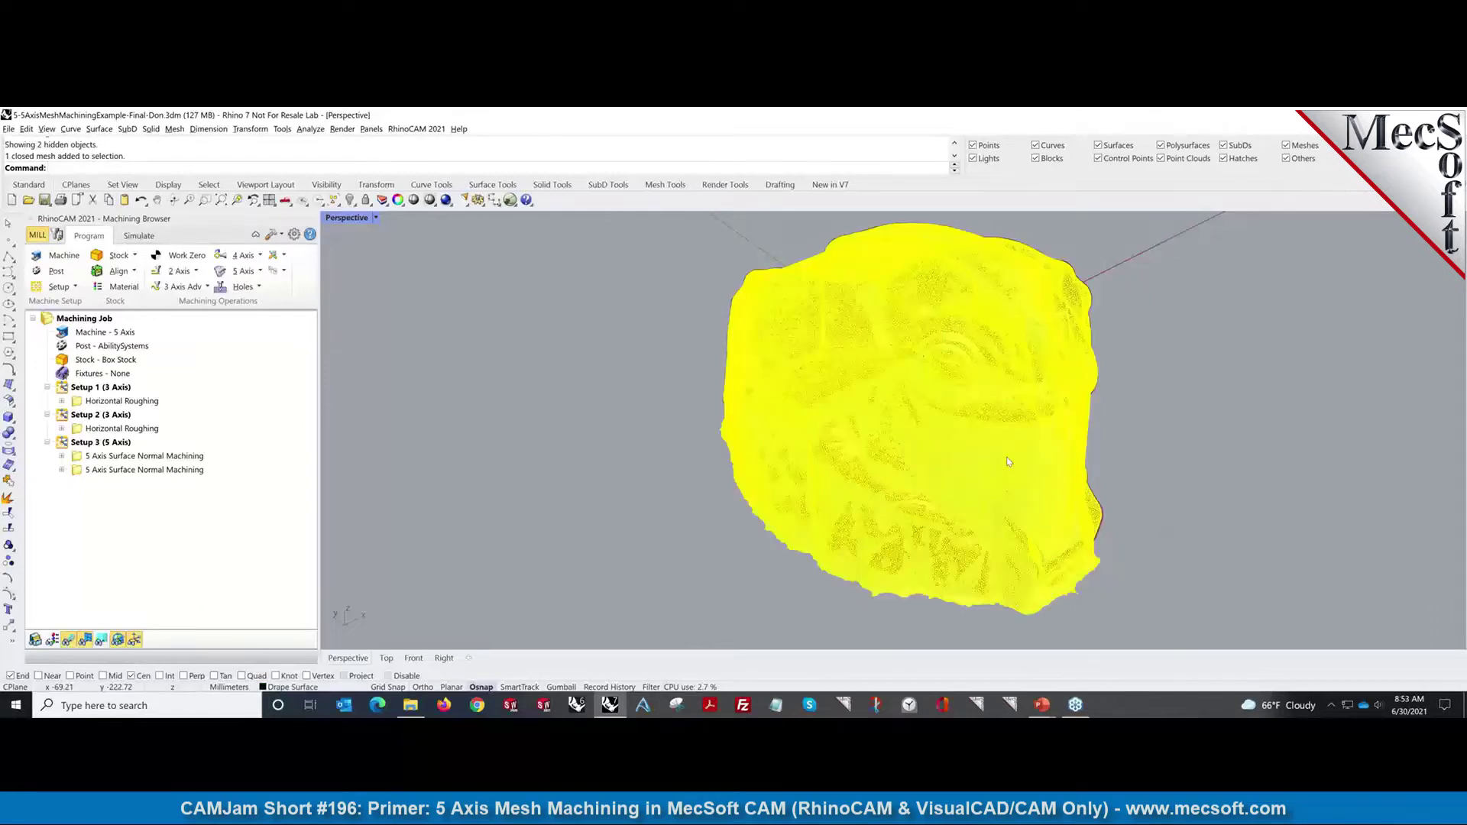
pyautogui.hotkey('ctrl', 'h')
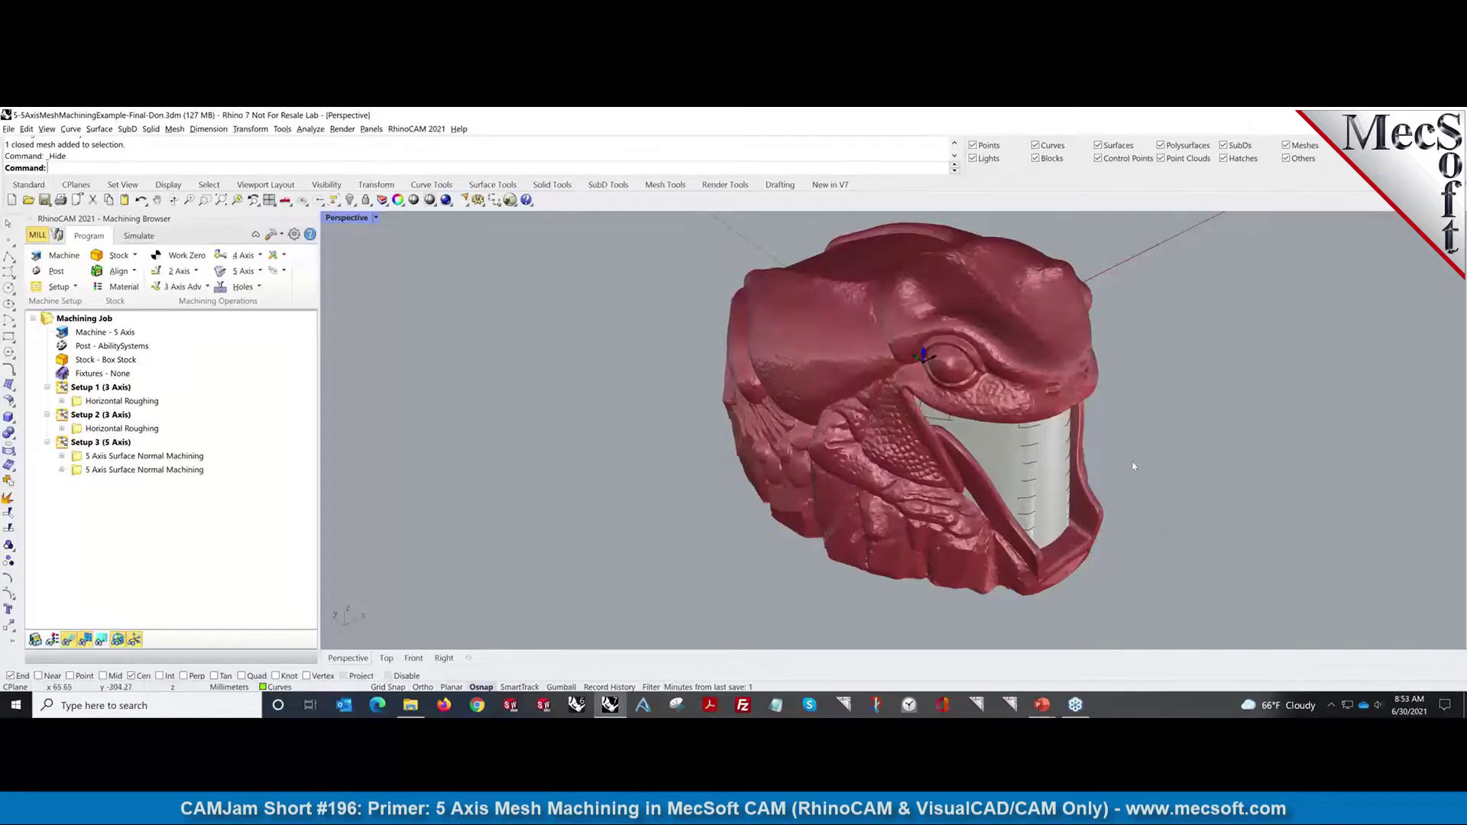
pyautogui.click(1050, 507)
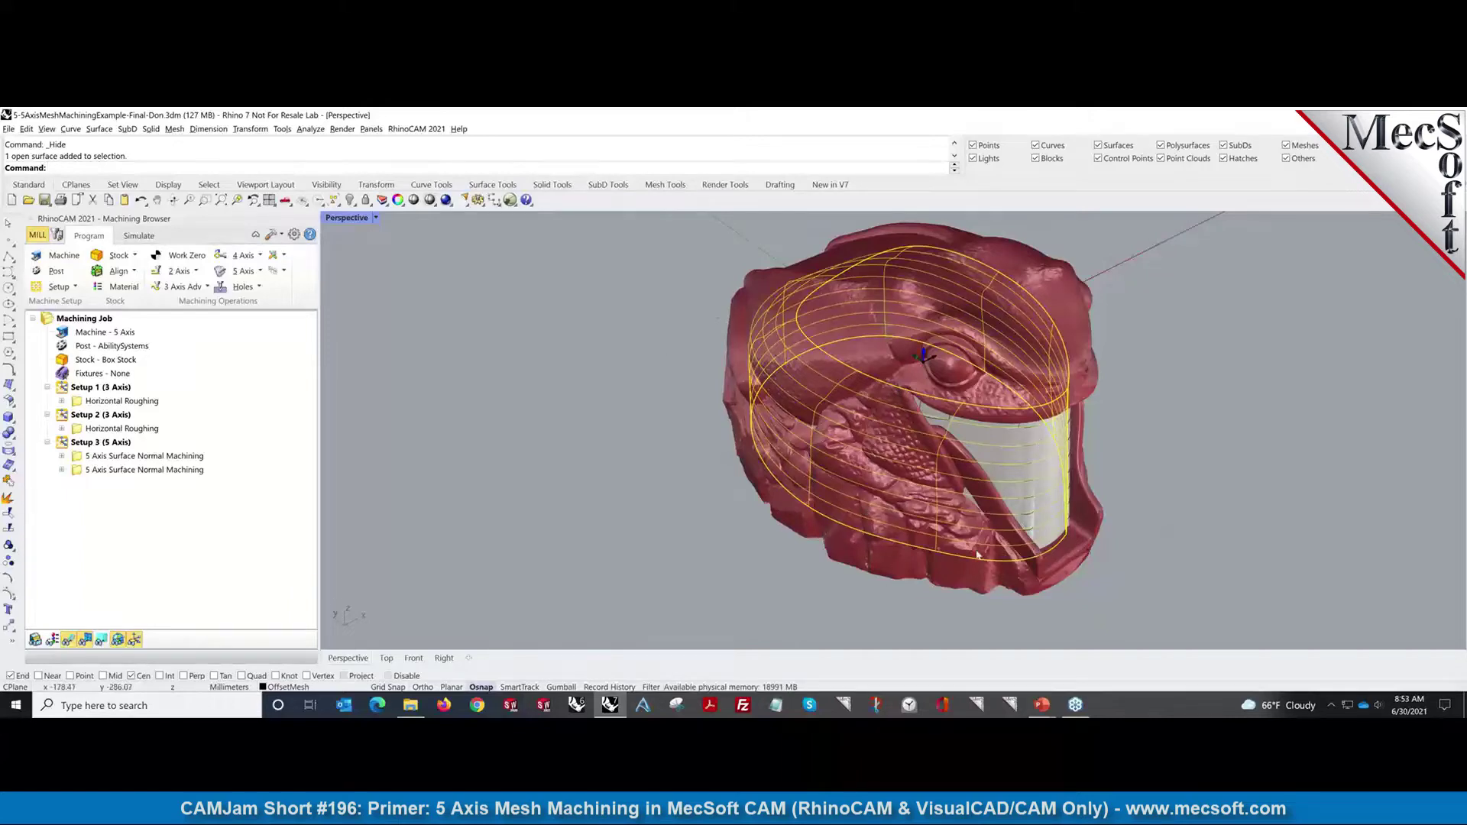
pyautogui.moveTo(1137, 508); pyautogui.dragTo(1239, 514, button='right')
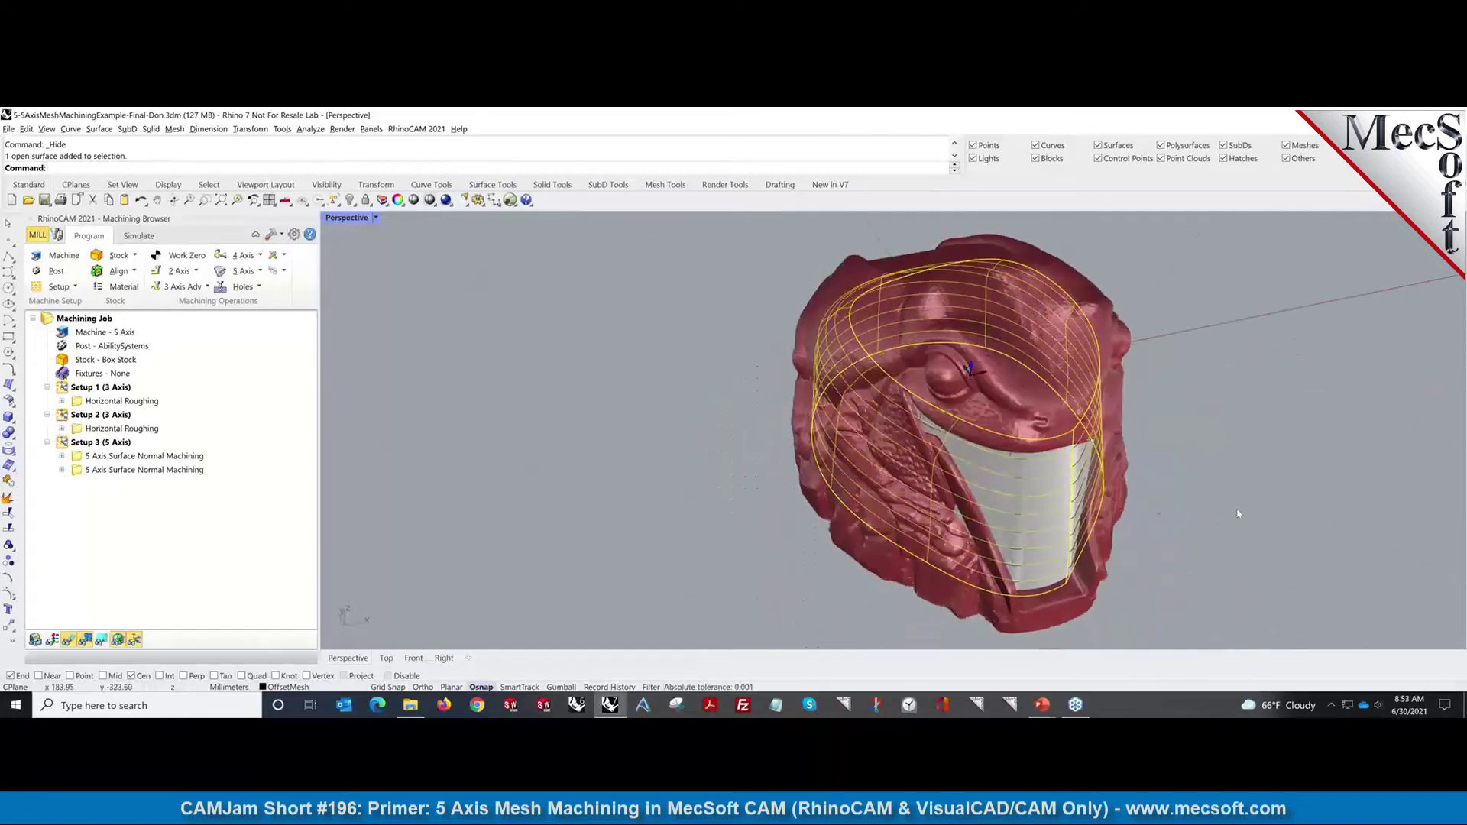
# Step: Display the Setup 1 and Setup 2 Horizontal Roughing toolpaths, then both 5 Axis Surface Normal toolpaths in turn
pyautogui.click(119, 402)
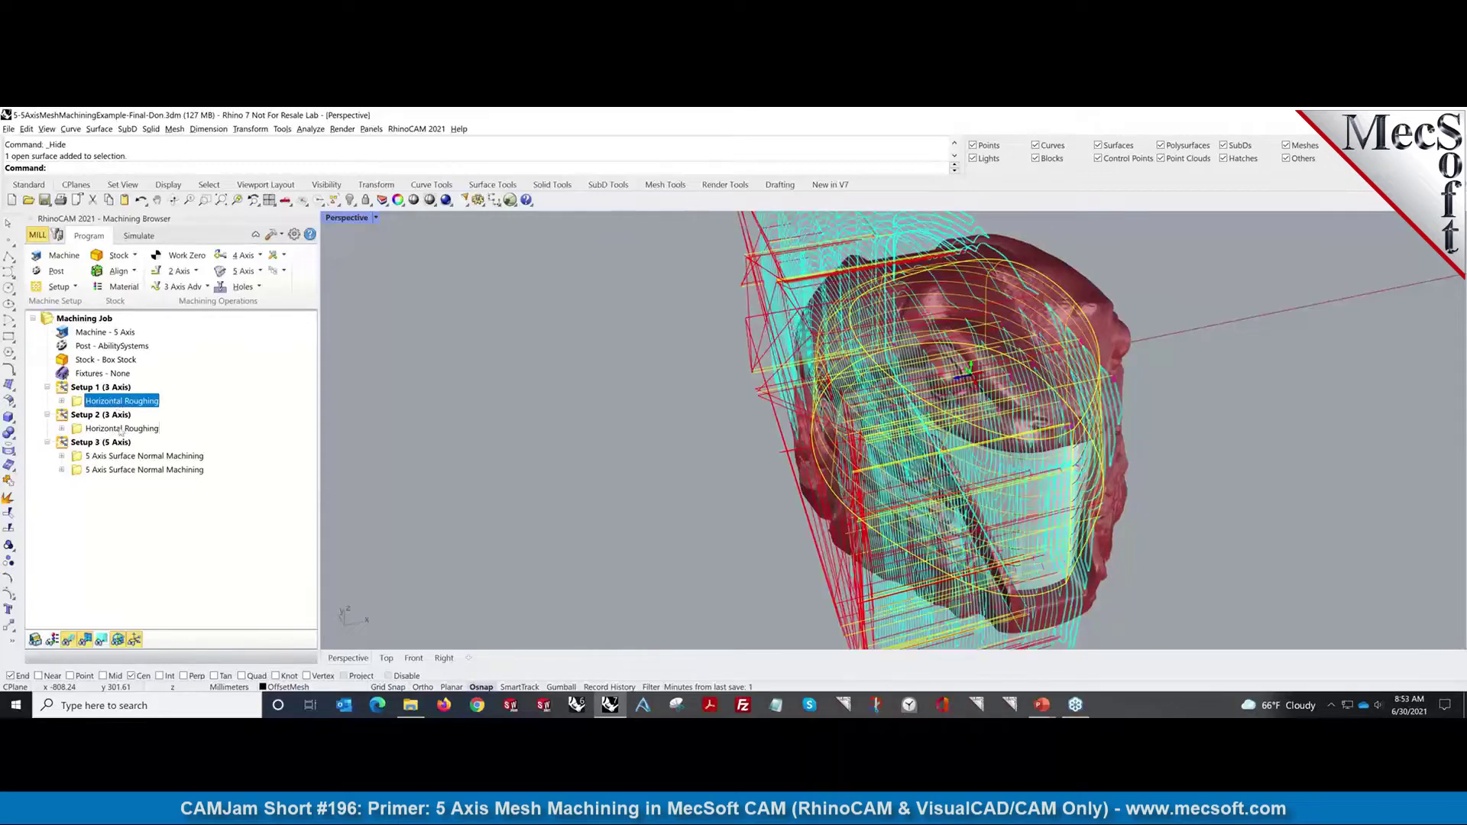
pyautogui.click(122, 429)
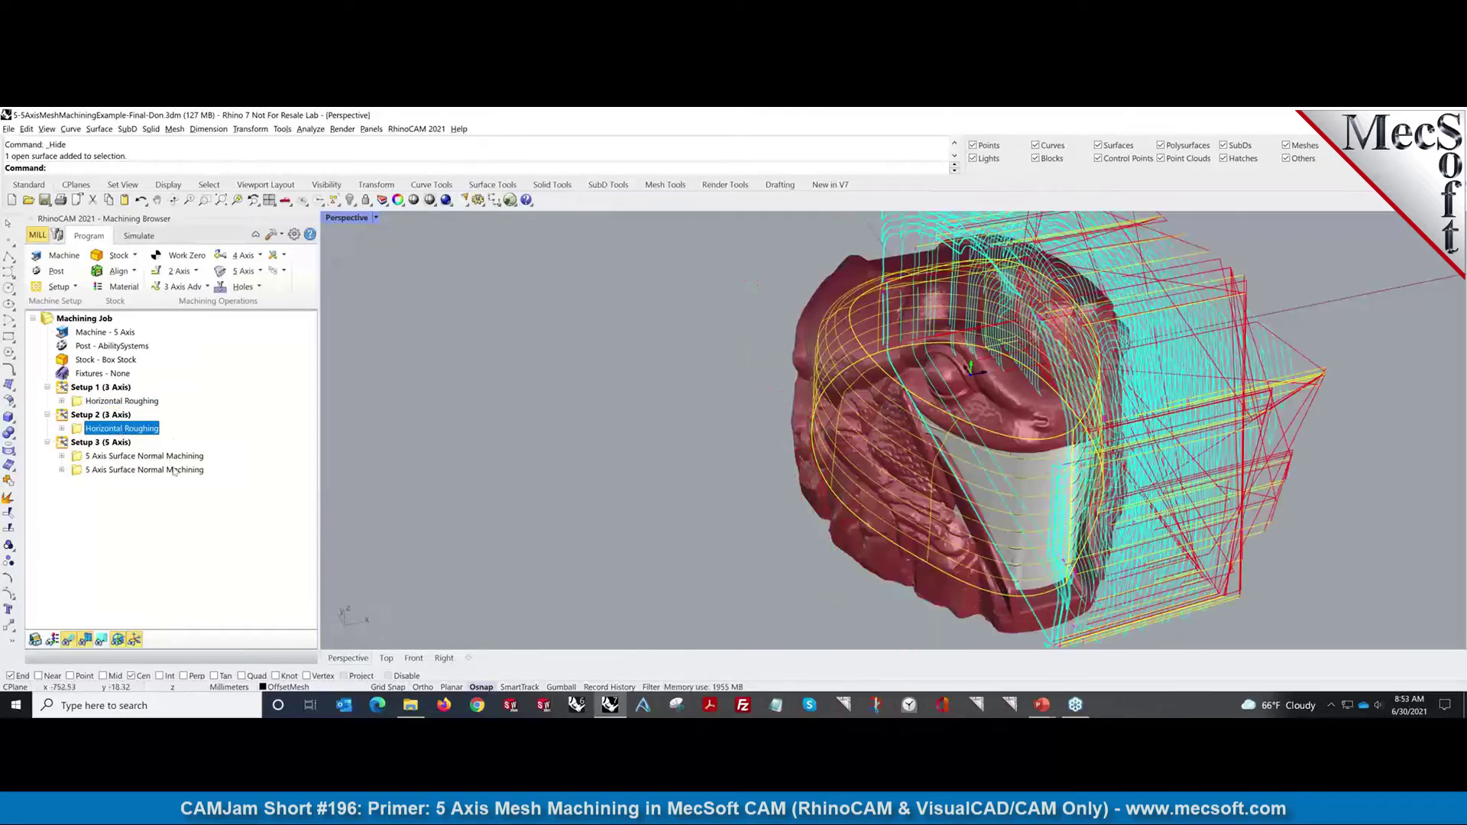
pyautogui.click(168, 457)
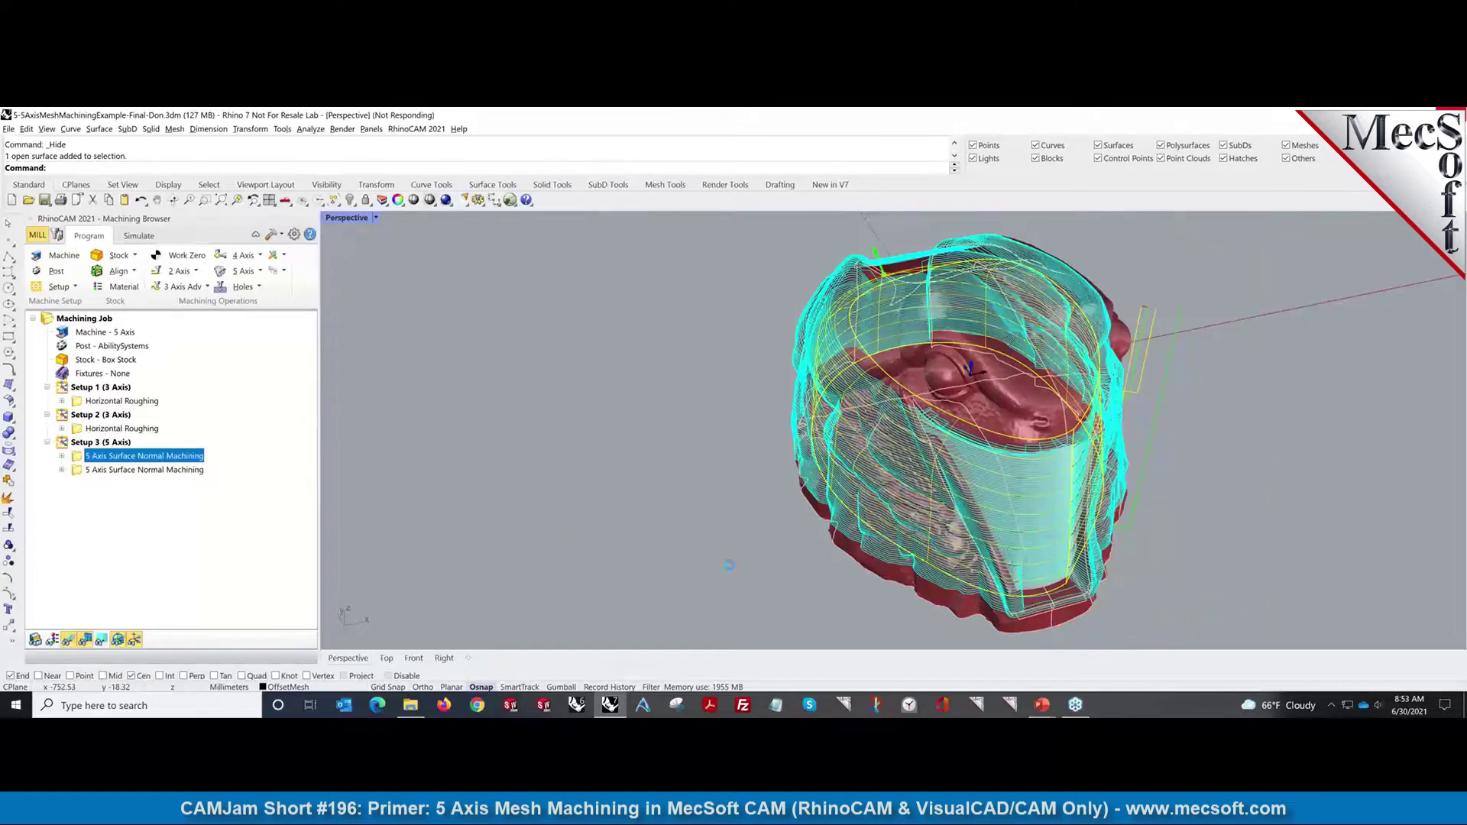
pyautogui.moveTo(740, 567); pyautogui.dragTo(691, 540, button='right')
pyautogui.scroll(4, 1284, 617)
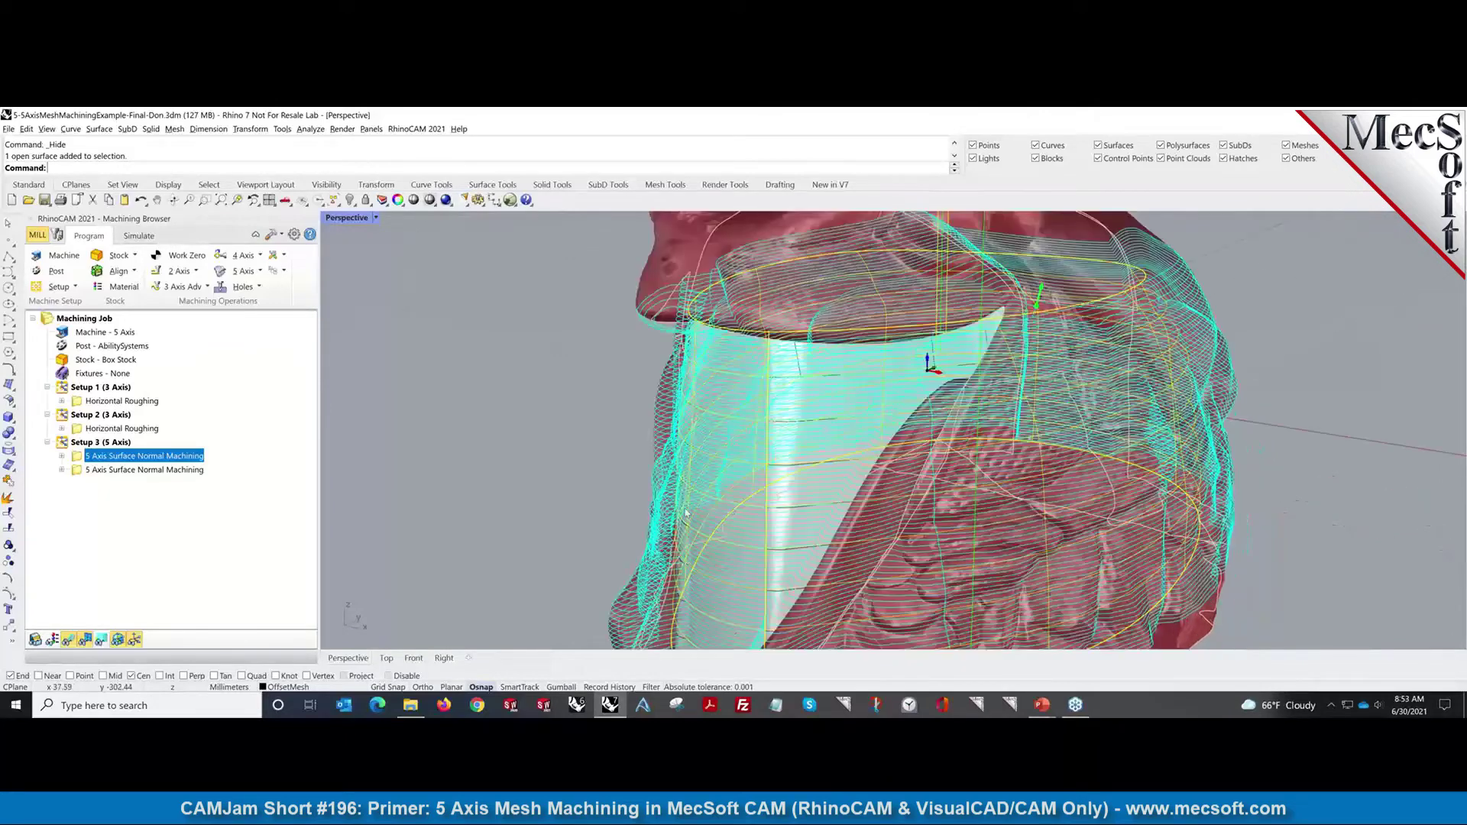
pyautogui.scroll(-2, 685, 514)
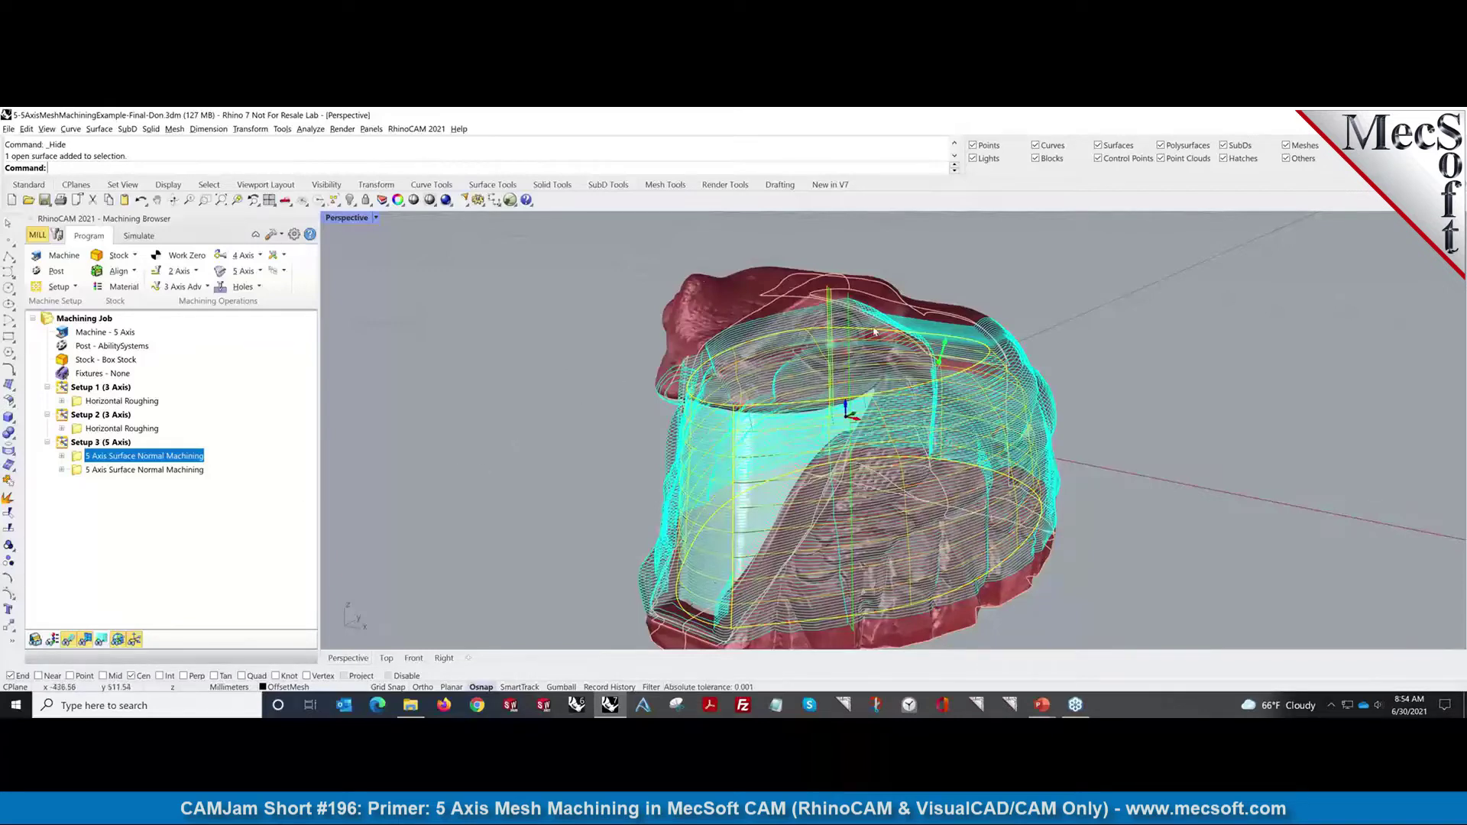
pyautogui.click(129, 471)
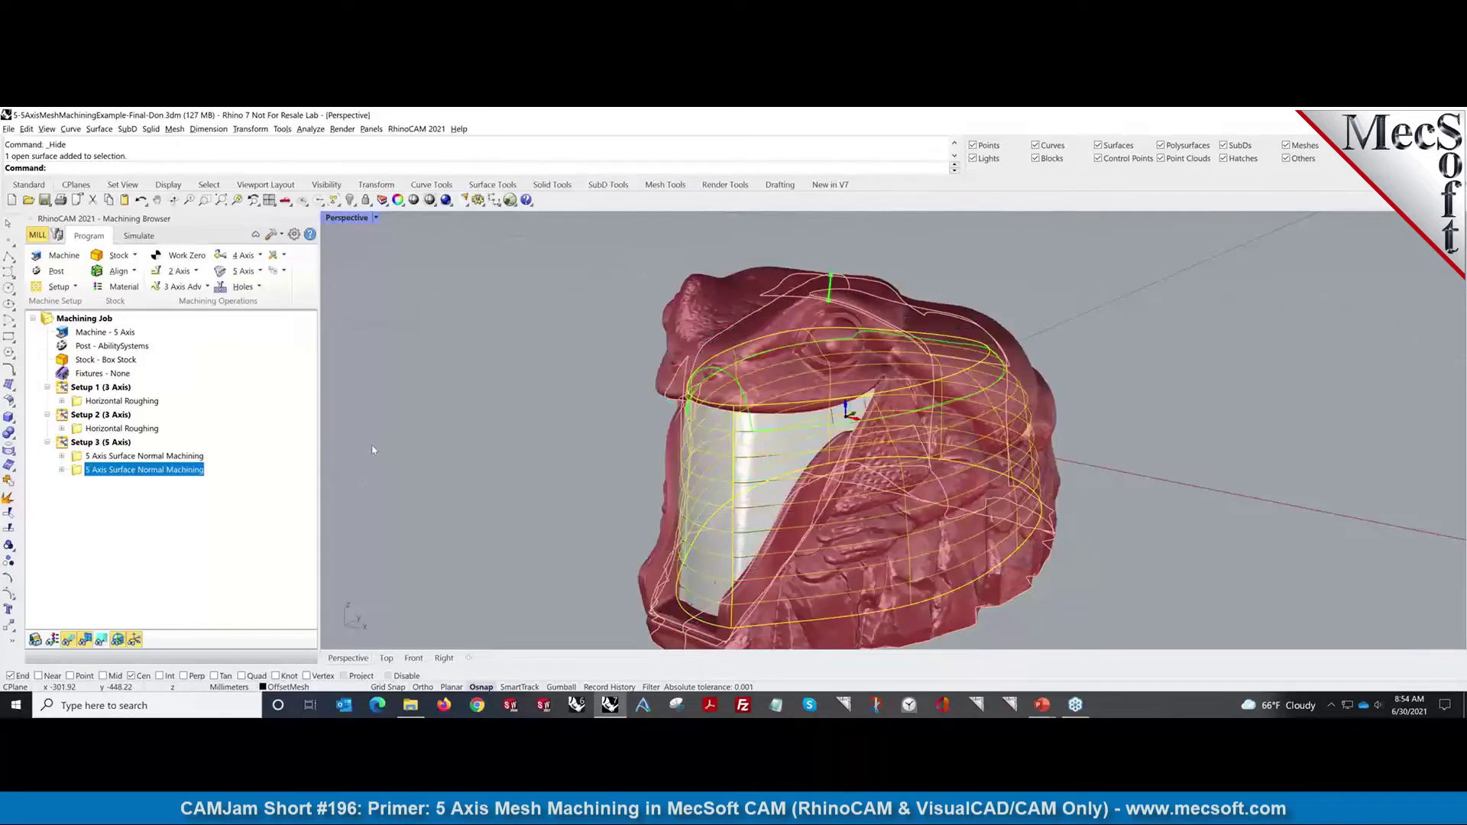
# Step: Select the creature mesh, then expand the first 5 Axis Surface Normal operation and open Control Geometry
pyautogui.moveTo(492, 445); pyautogui.dragTo(688, 436, button='right')
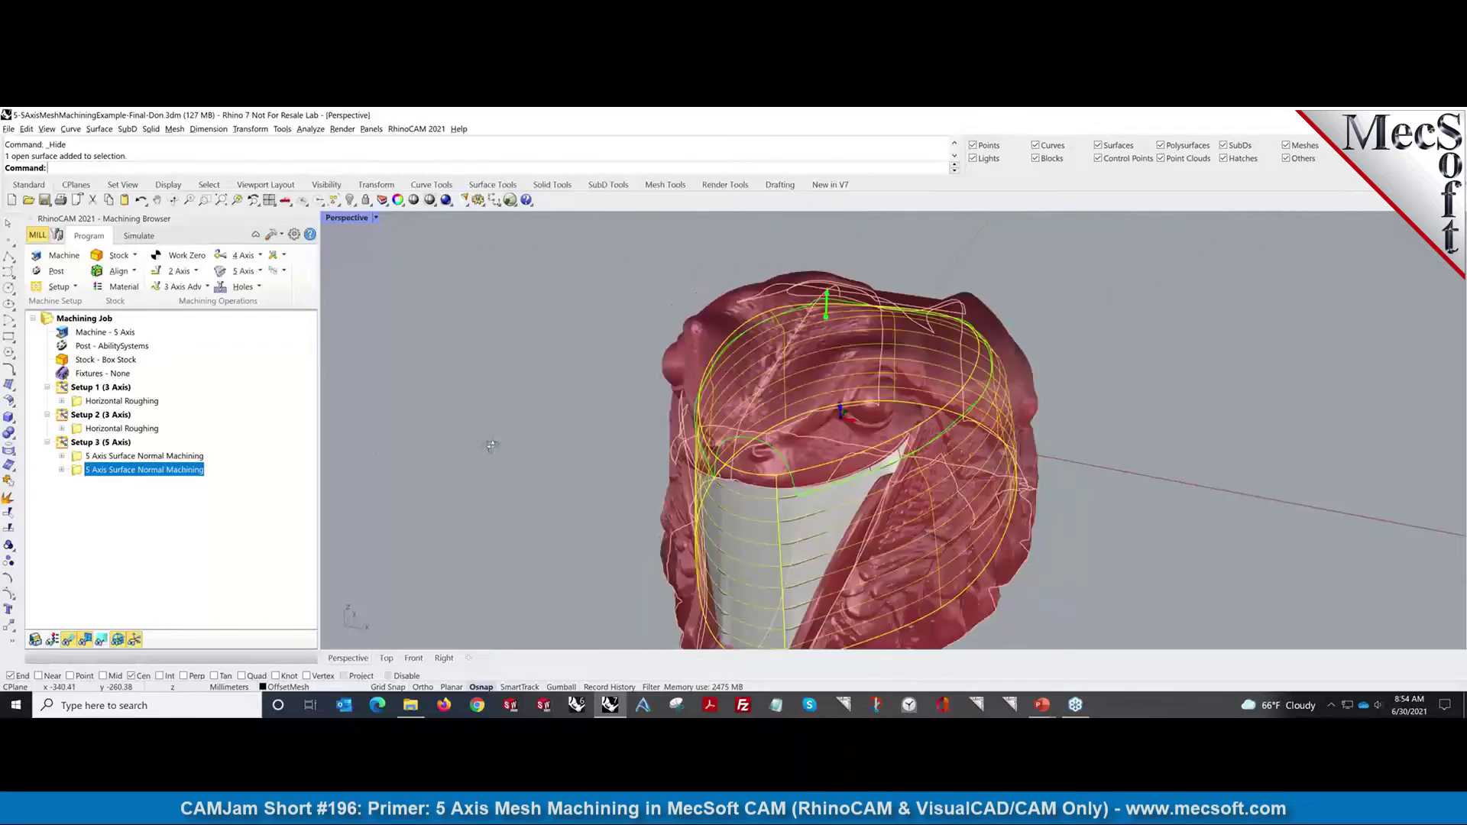
pyautogui.click(930, 397)
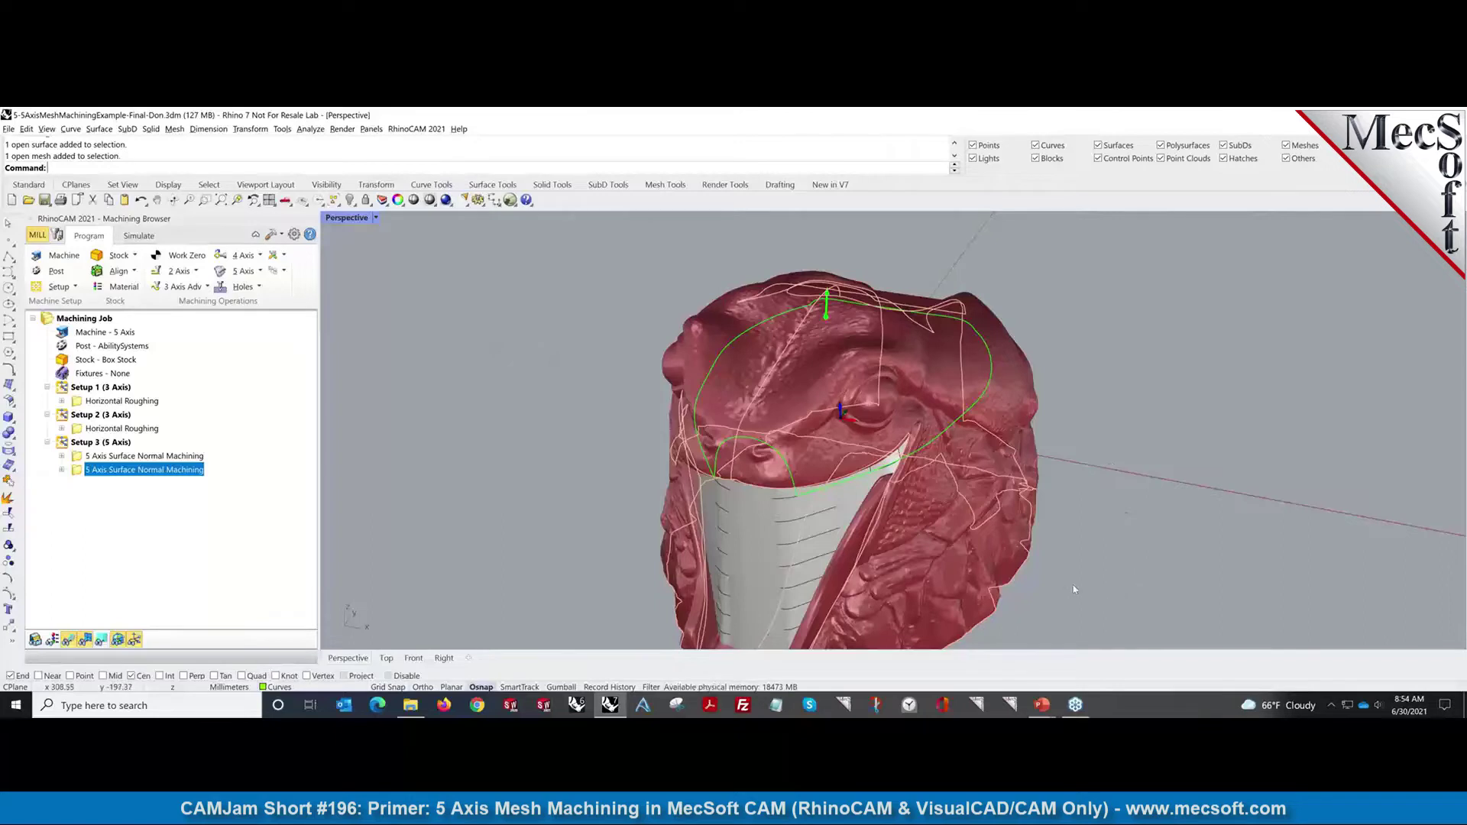
pyautogui.click(62, 457)
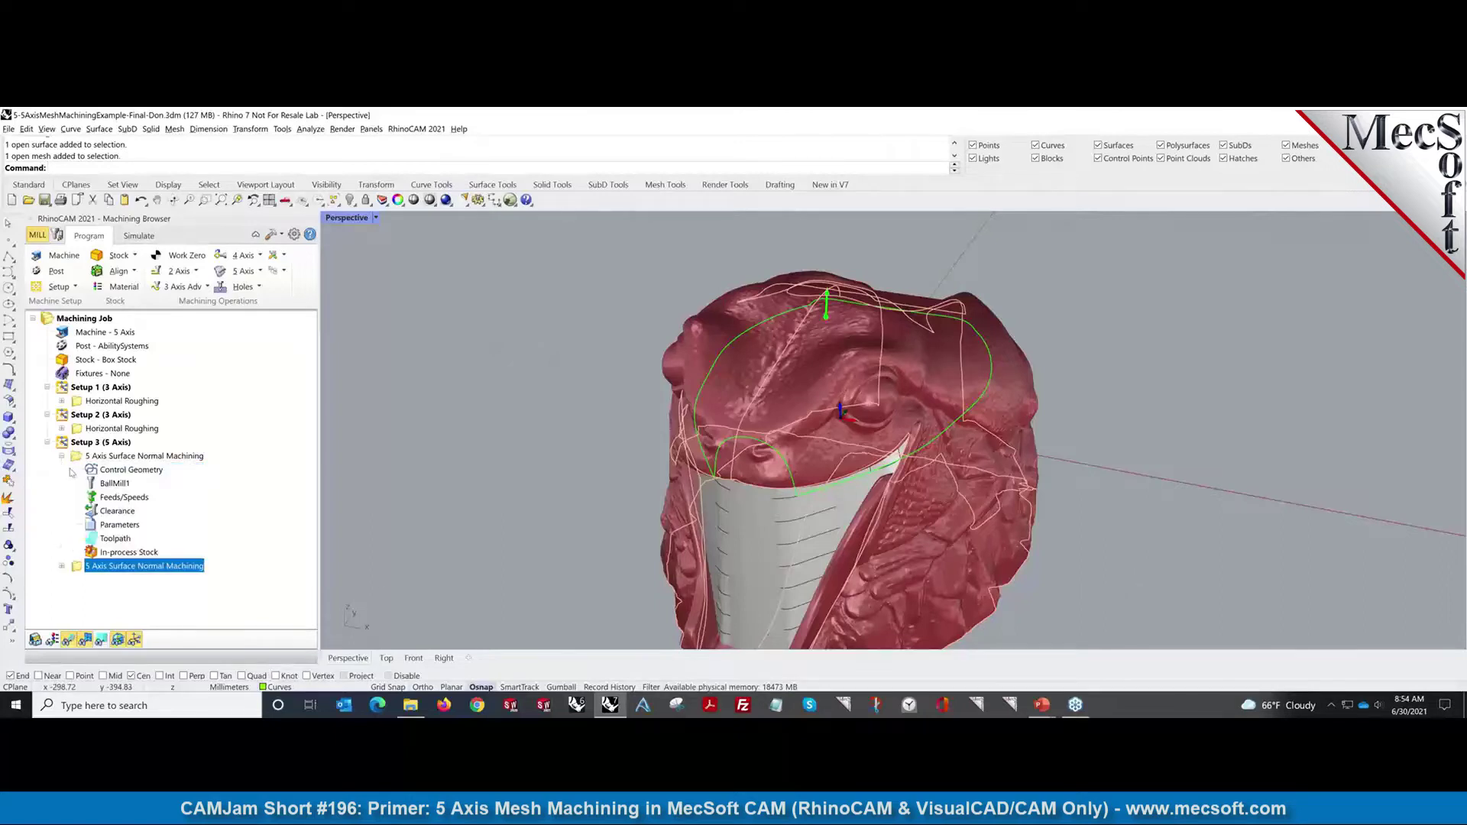
pyautogui.click(130, 469)
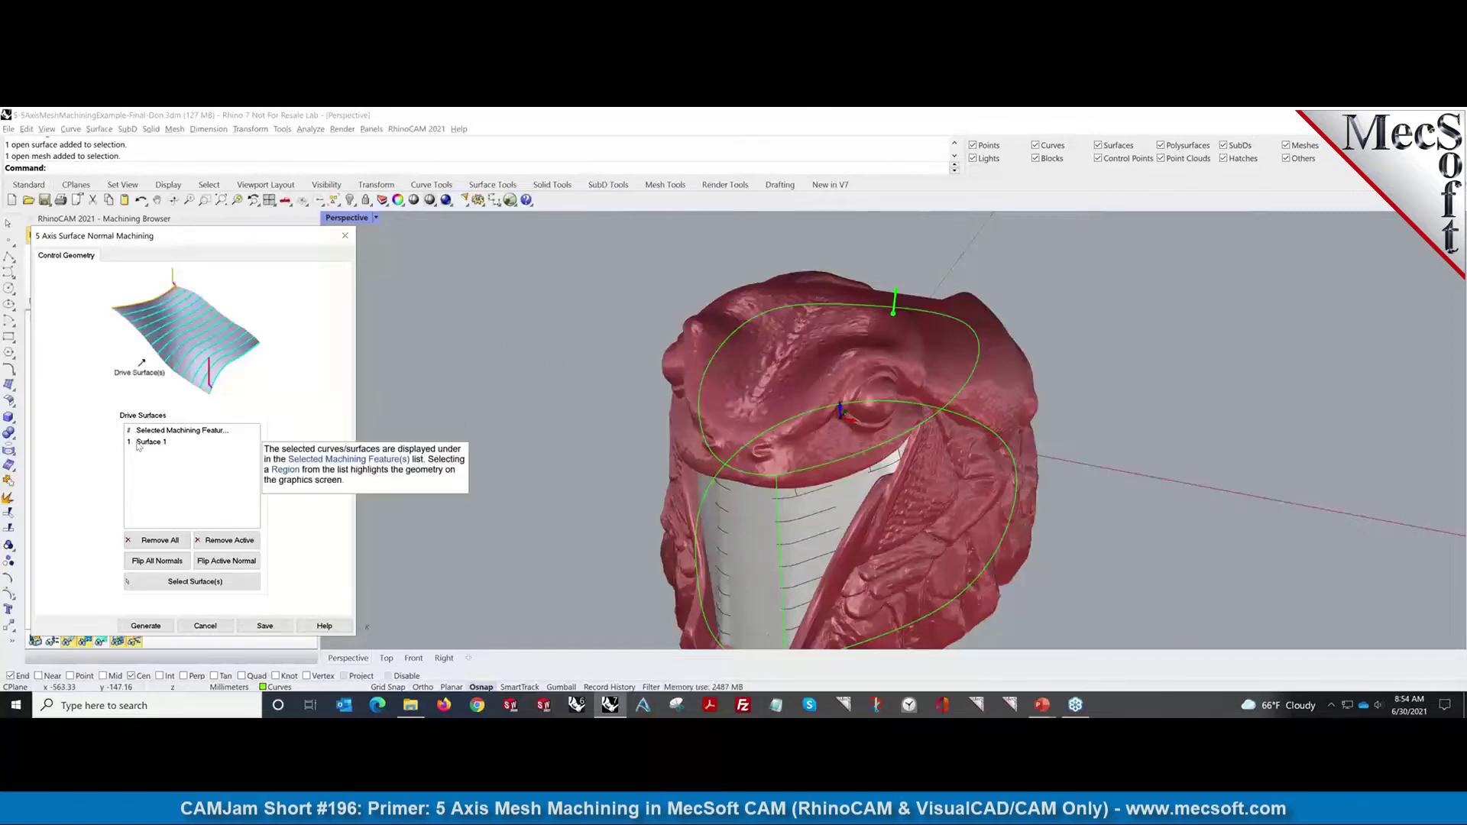
# Step: Select Surface 1 in the Drive Surfaces list and cancel the dialog unchanged
pyautogui.click(136, 446)
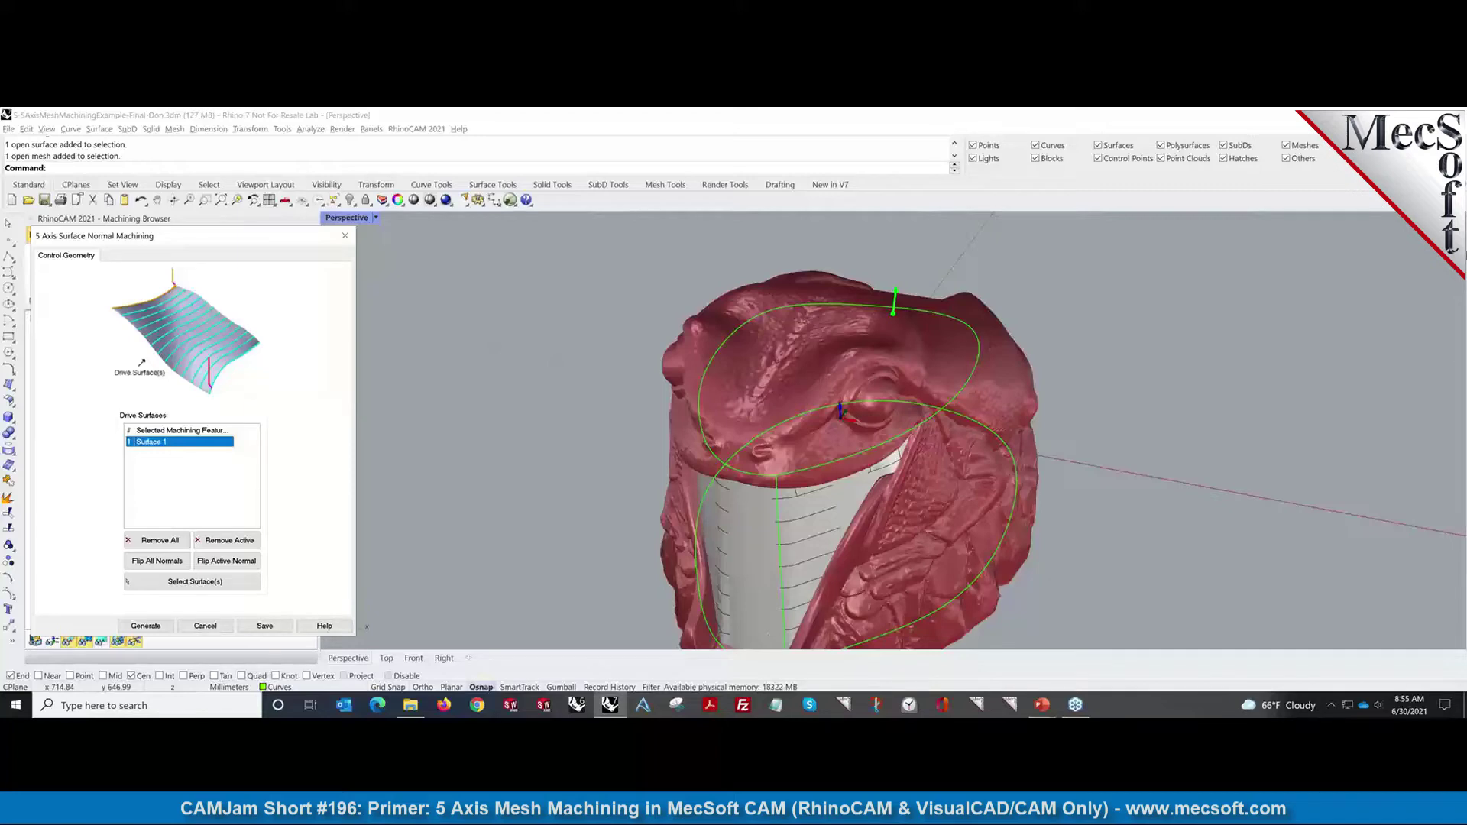
pyautogui.click(221, 623)
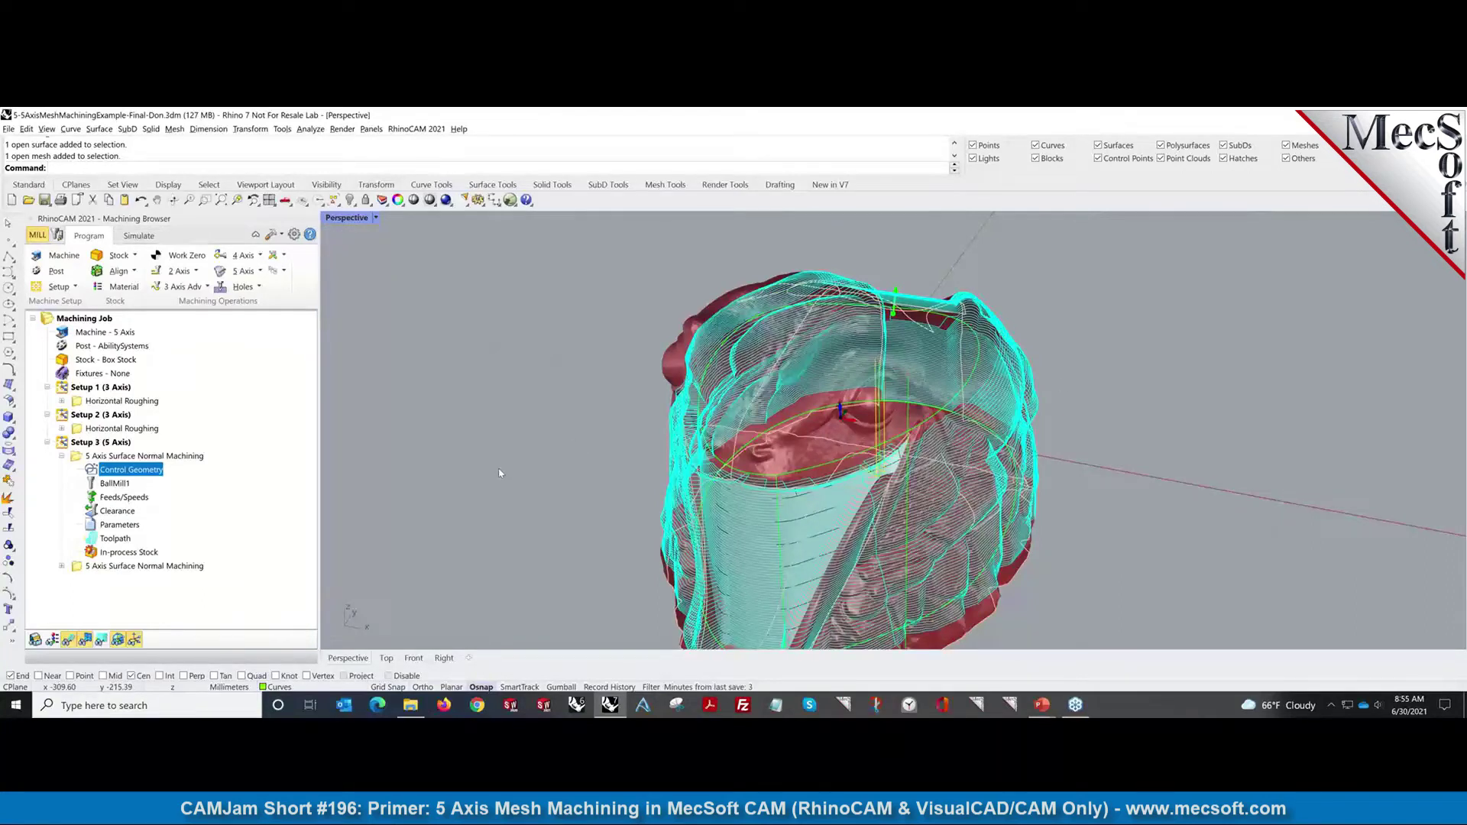
# Step: Uncheck Perform Gouge Check on the Parameters' Gouge Check tab and Generate the toolpath
pyautogui.click(93, 530)
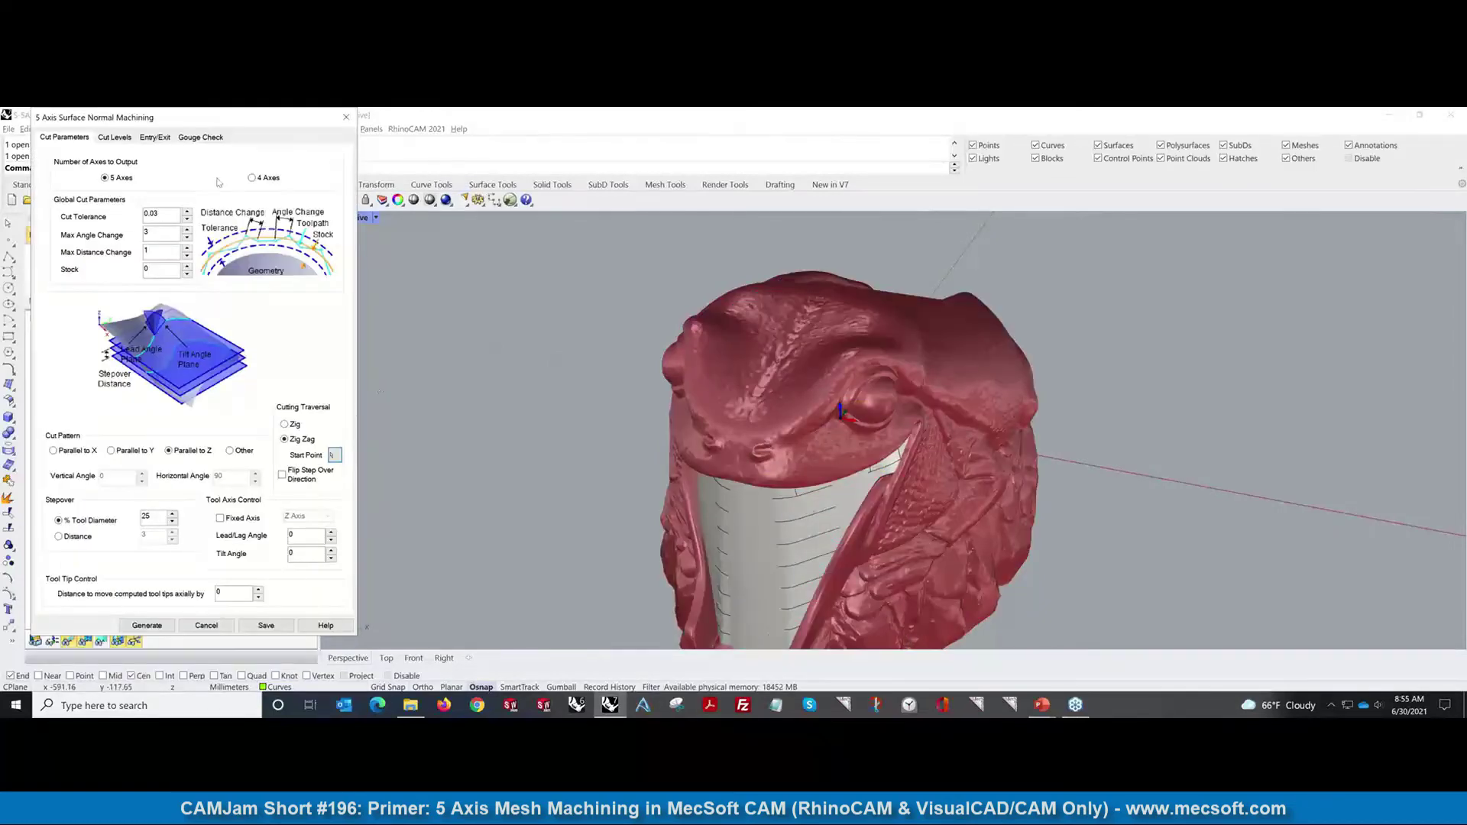
pyautogui.click(201, 138)
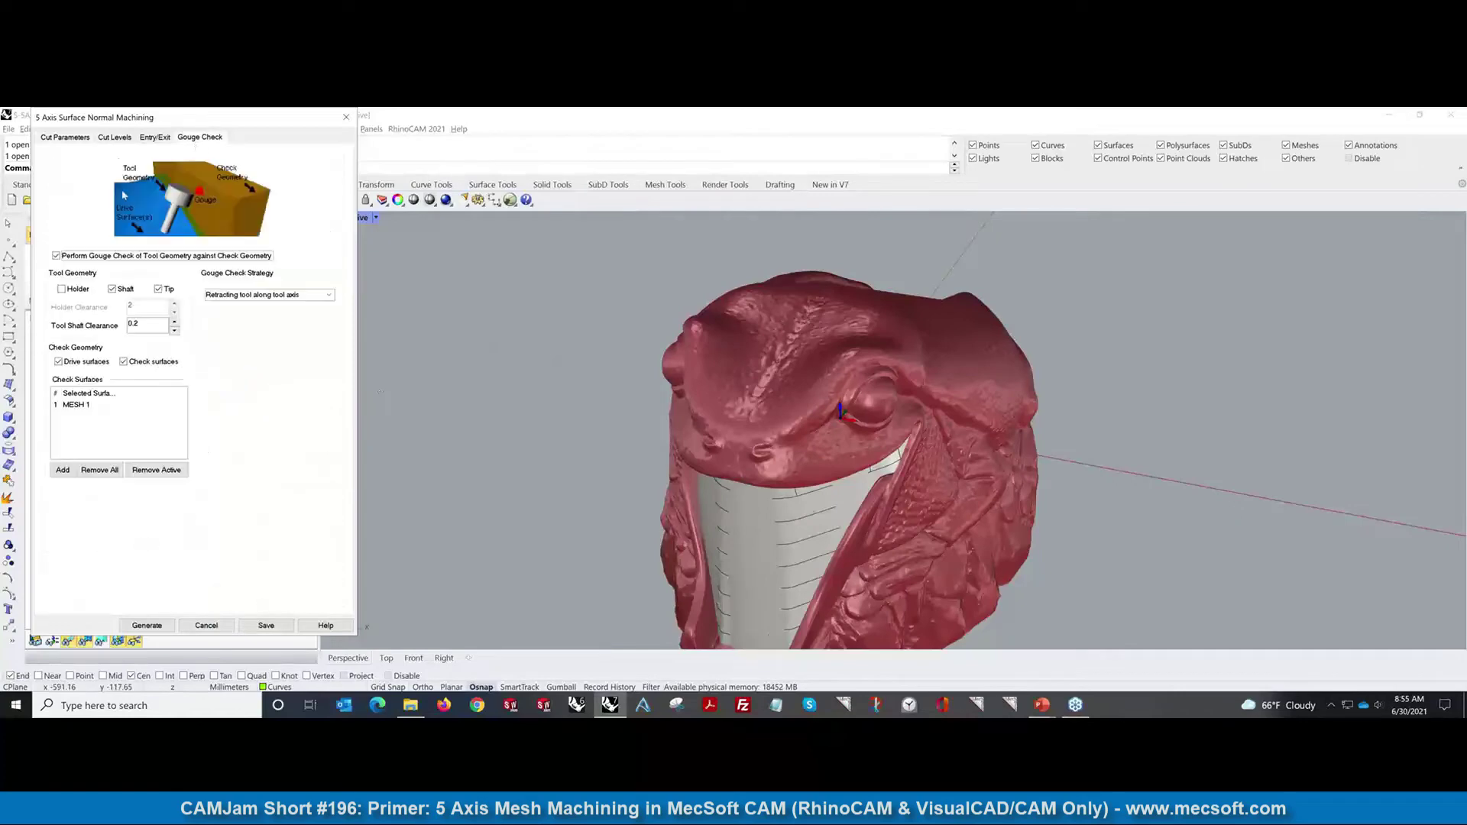
pyautogui.click(57, 257)
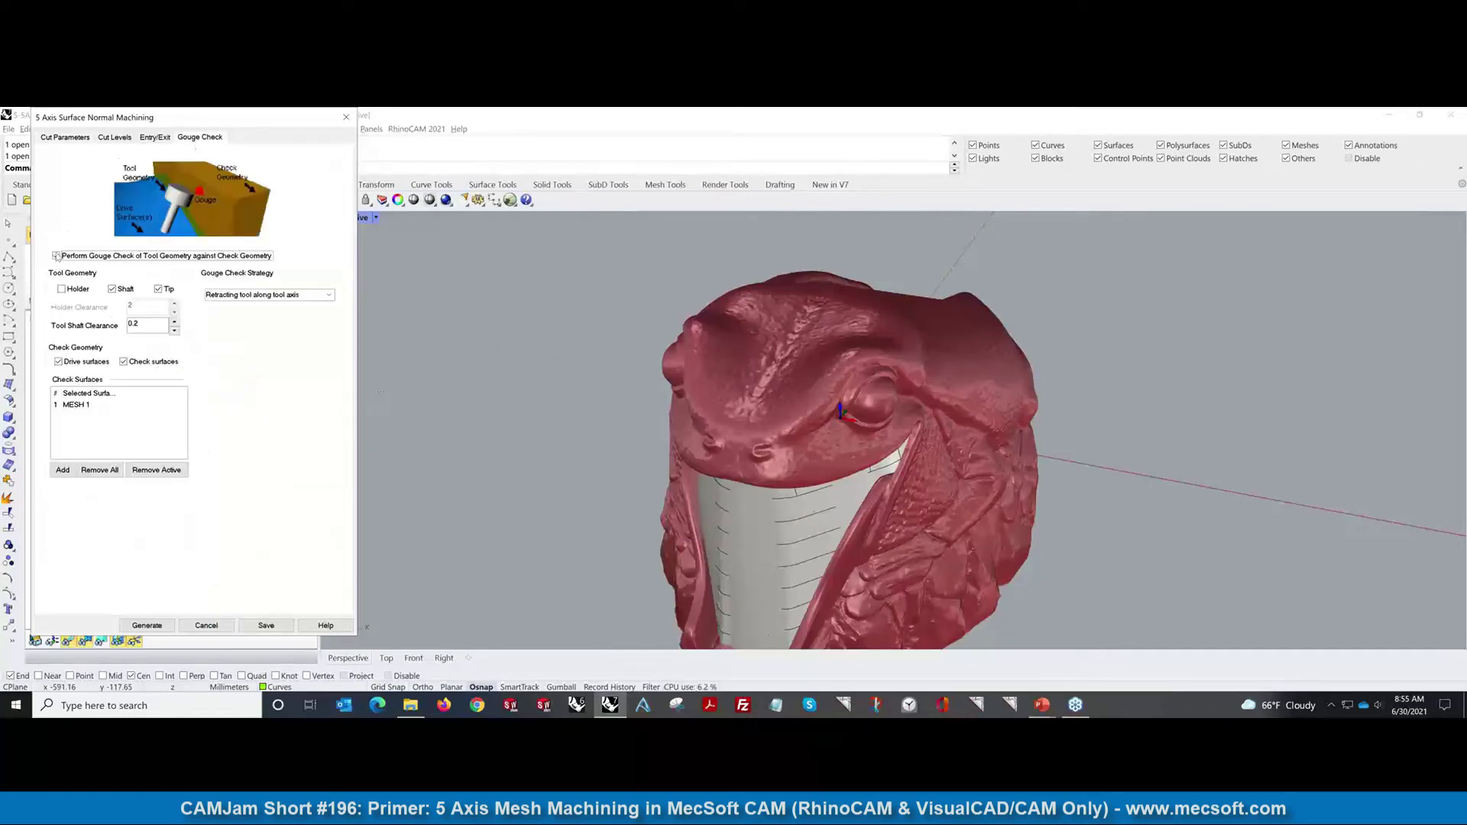
pyautogui.click(145, 626)
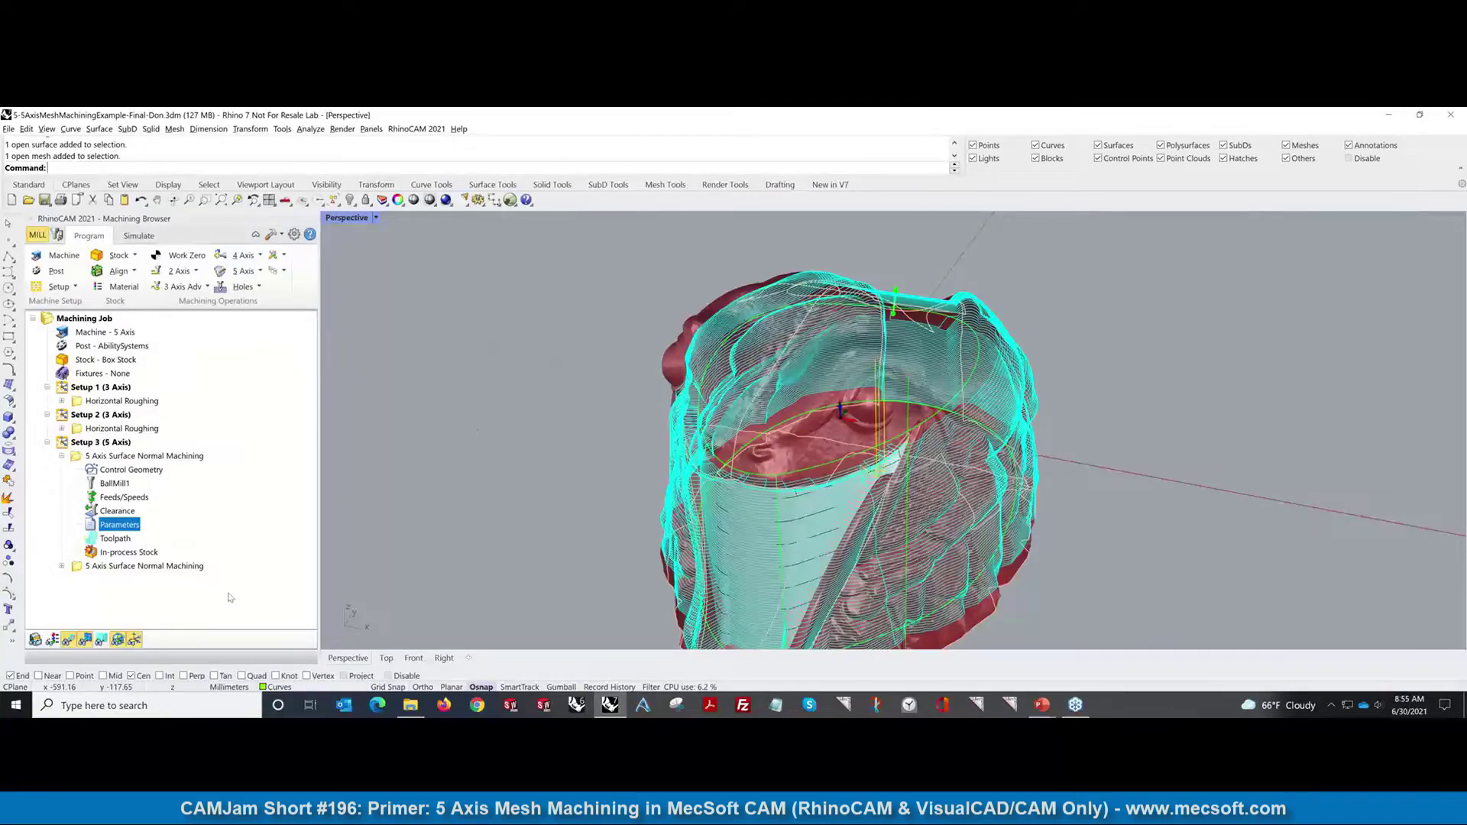
# Step: Select and hide the creature mesh with Ctrl+H, then zoom the Perspective view
pyautogui.press('Left')
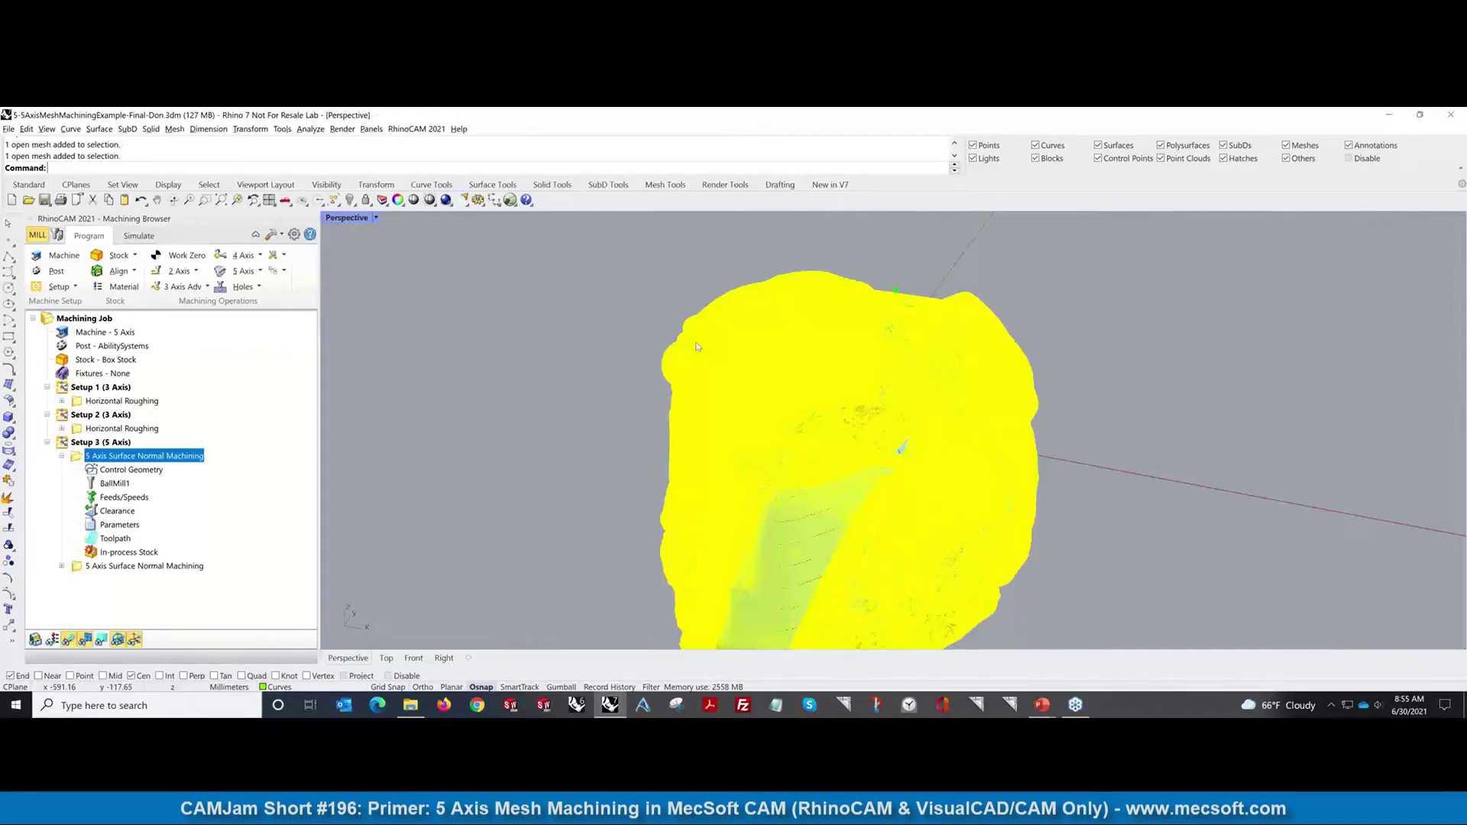
pyautogui.hotkey('ctrl', 'h')
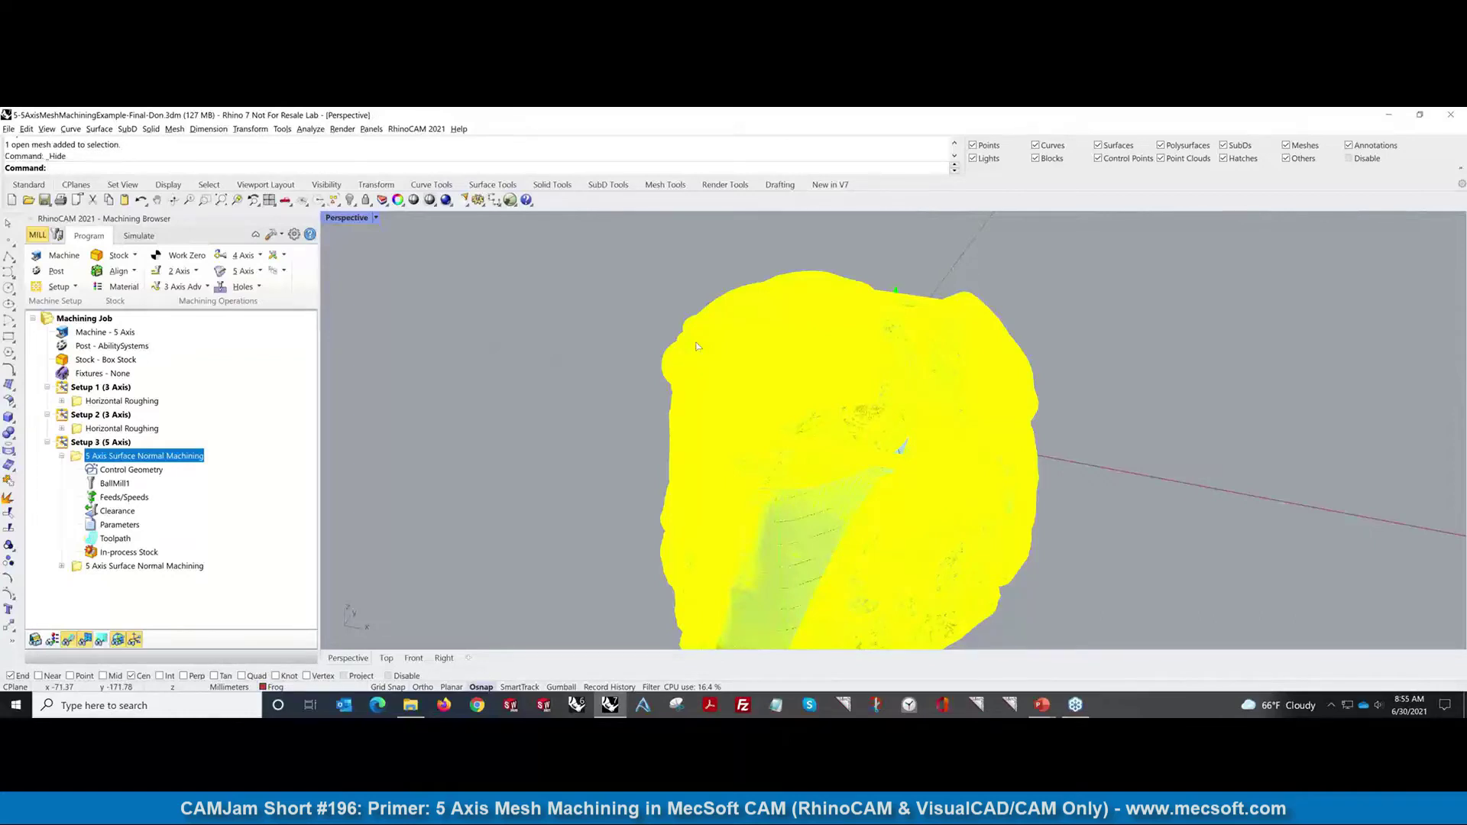
pyautogui.scroll(-4, 918, 496)
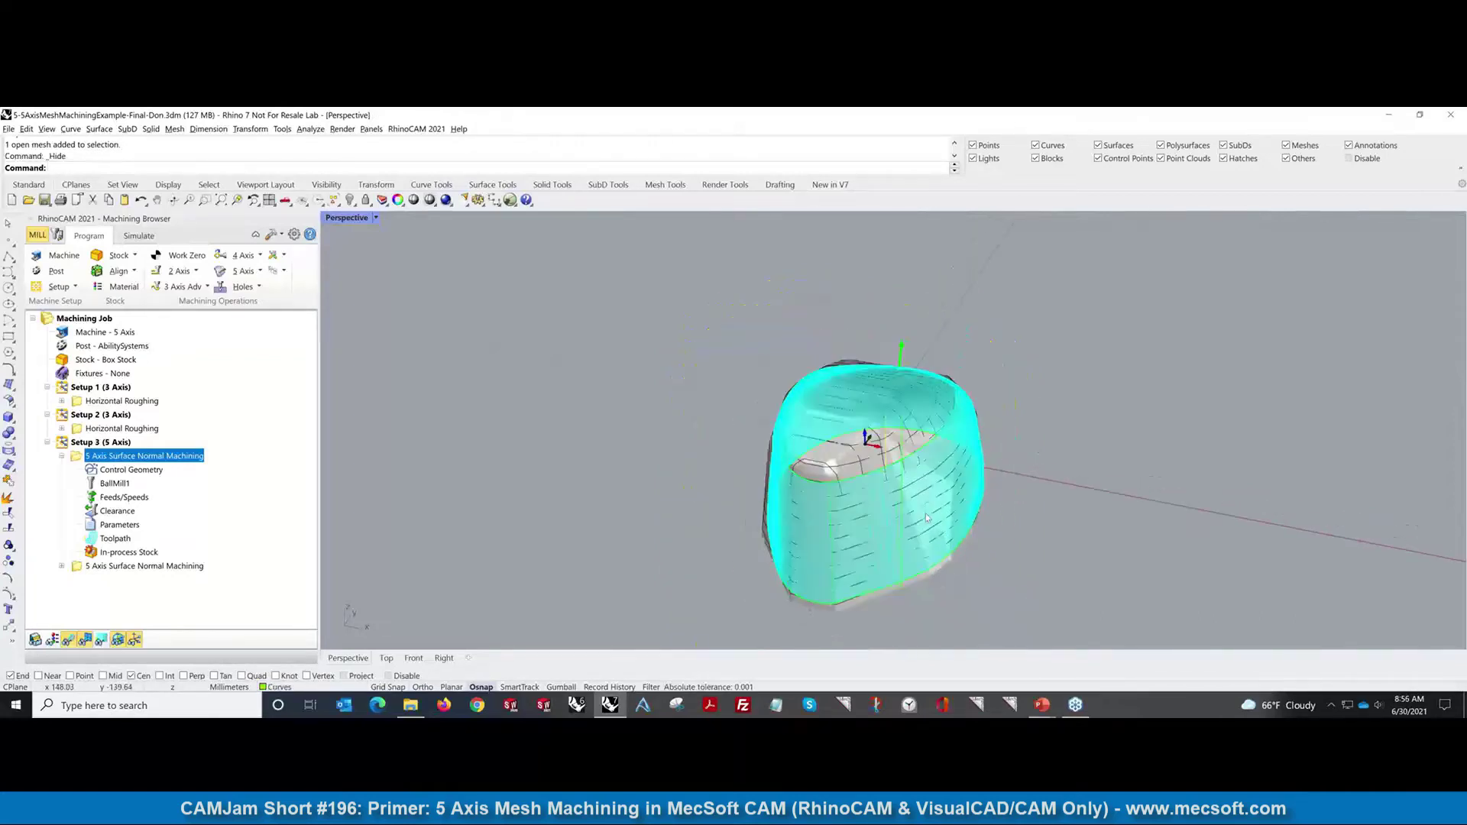
pyautogui.scroll(3, 927, 518)
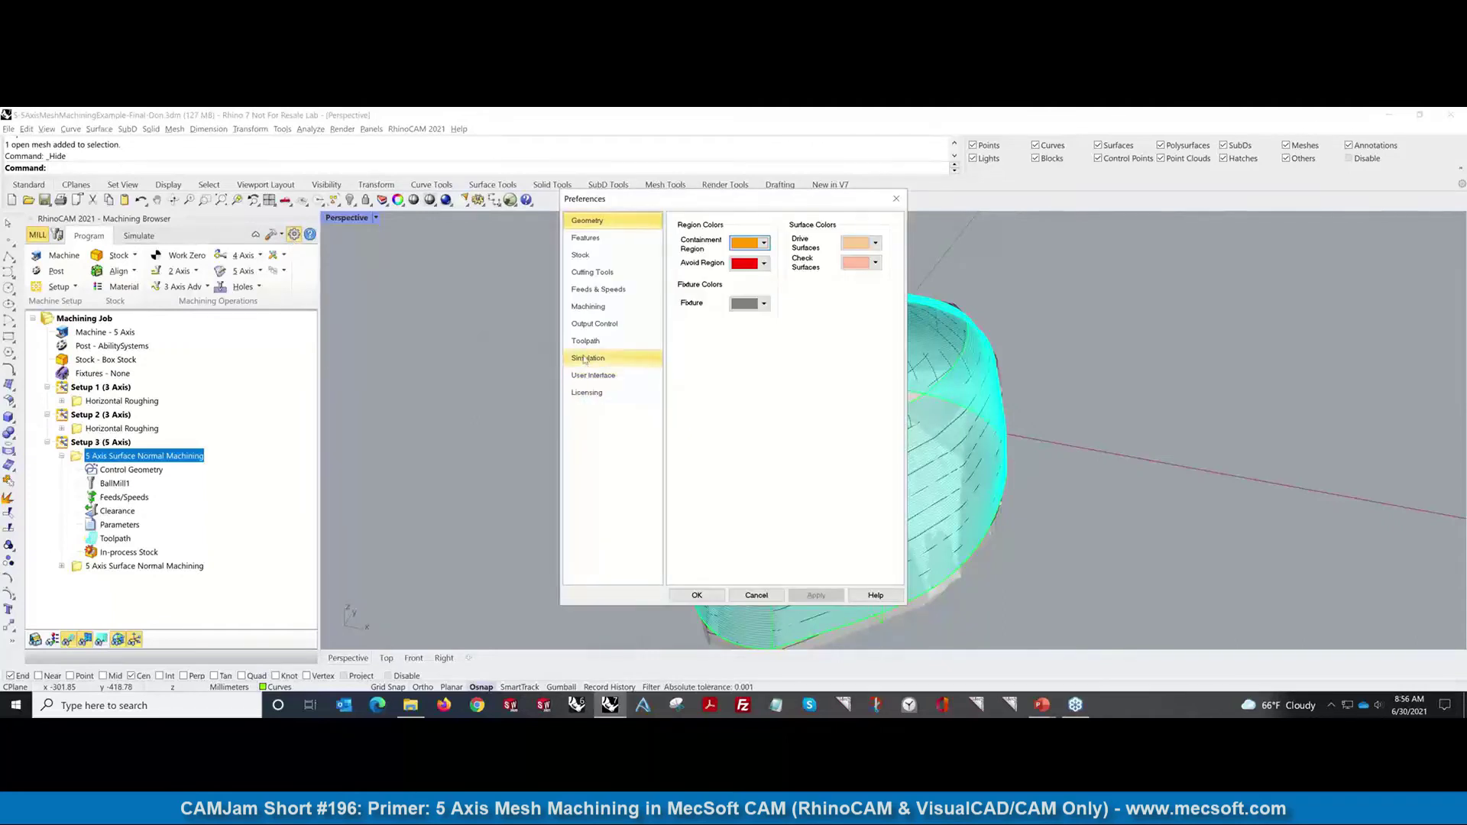
# Step: Turn on Display Tool Axes in the Toolpath preferences and apply with OK
pyautogui.click(585, 341)
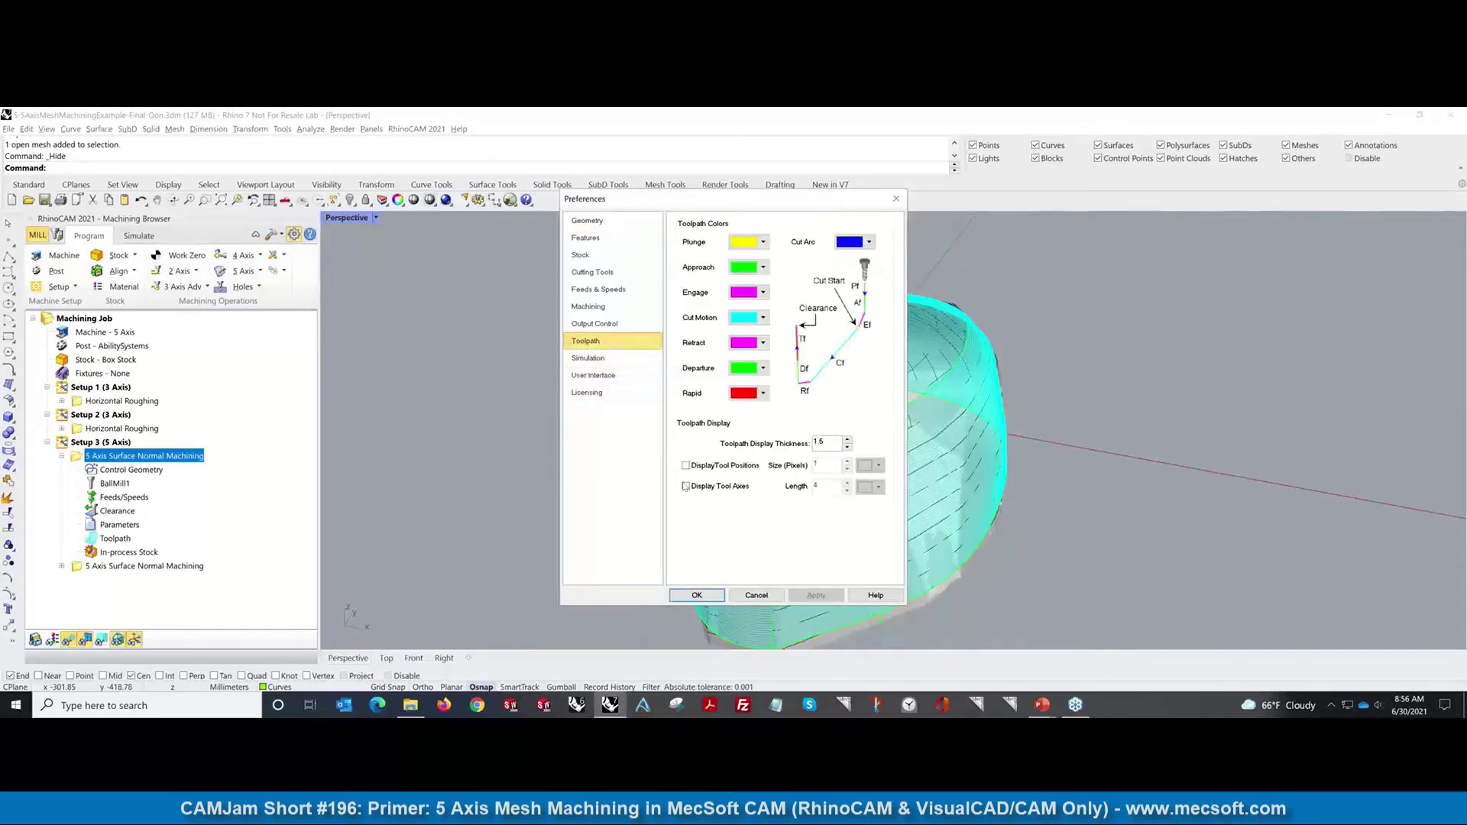
pyautogui.click(686, 486)
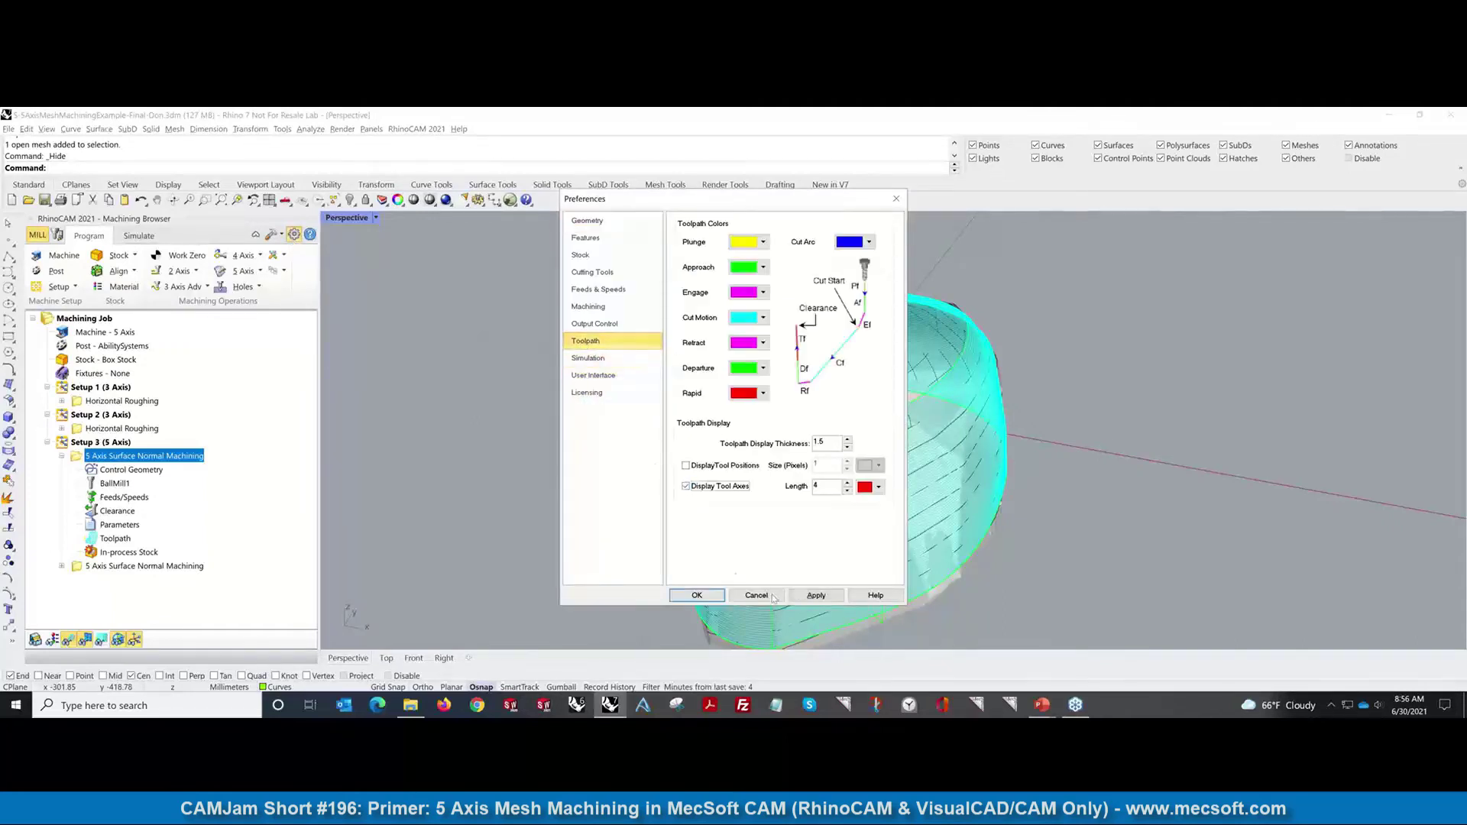
pyautogui.click(697, 595)
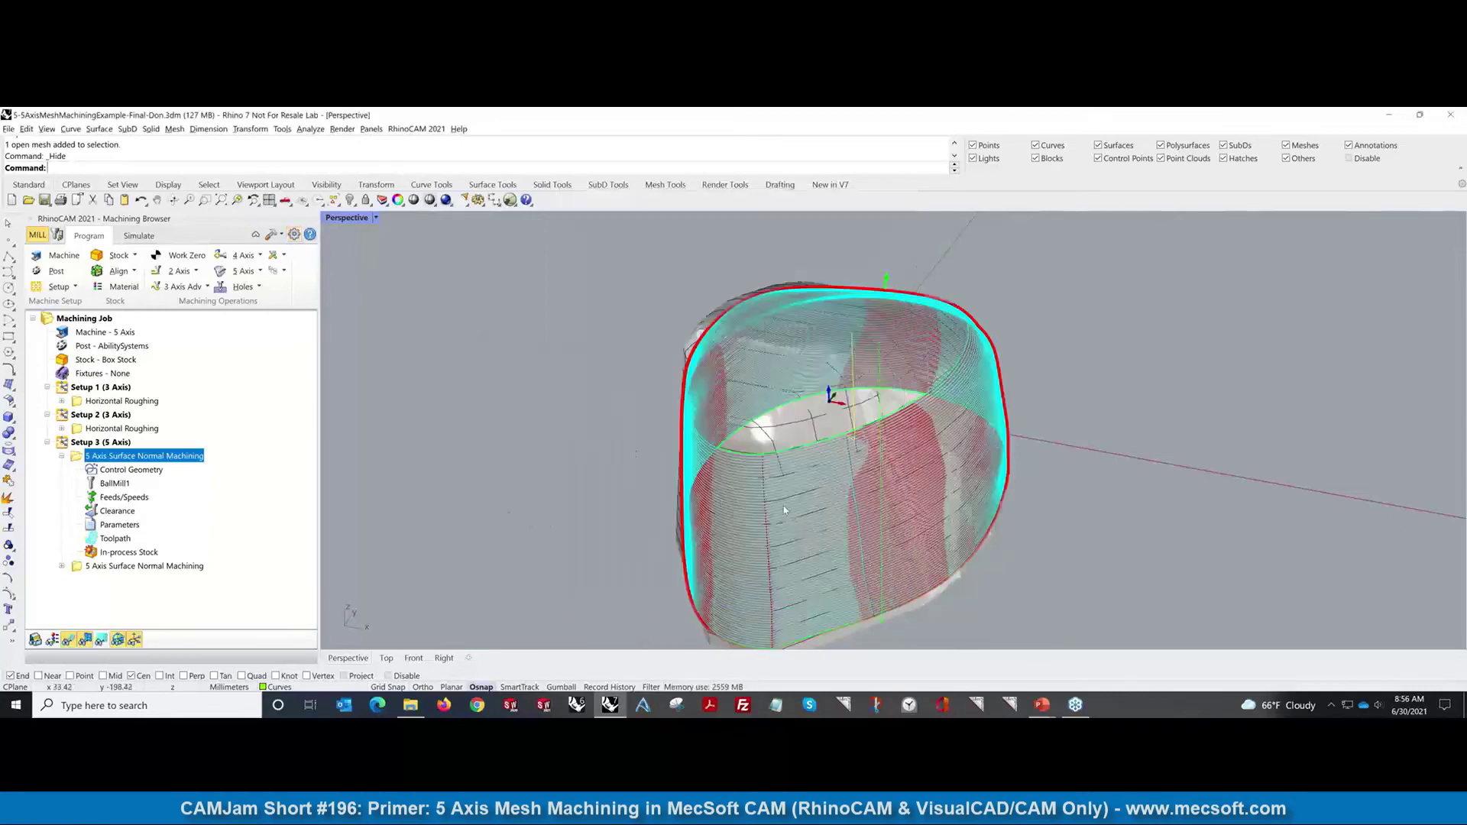
# Step: Zoom and orbit around the toolpath to inspect the red tool-axis vectors
pyautogui.scroll(2, 783, 495)
pyautogui.scroll(2, 784, 495)
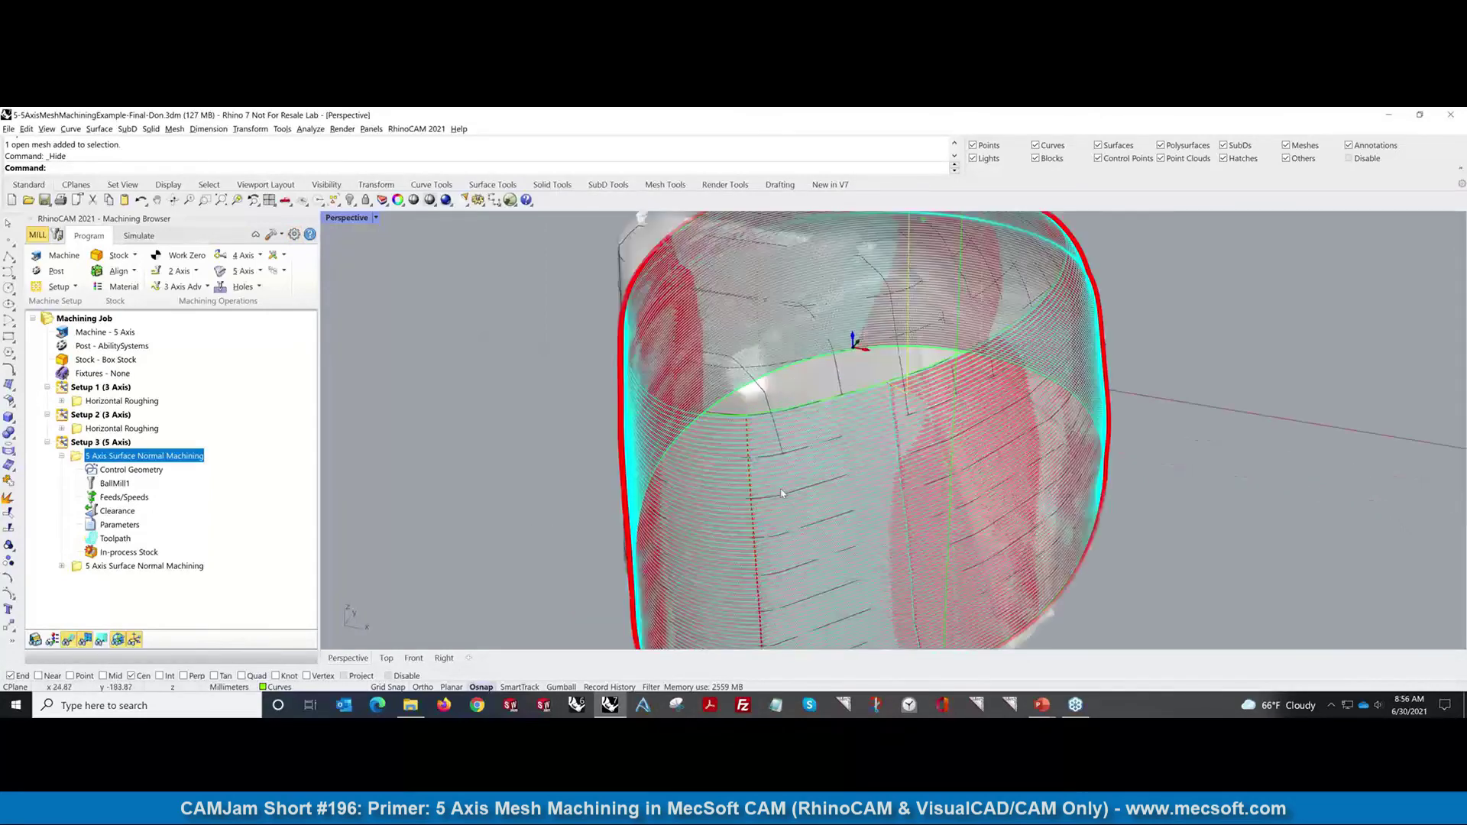
pyautogui.moveTo(782, 493); pyautogui.dragTo(929, 467, button='right')
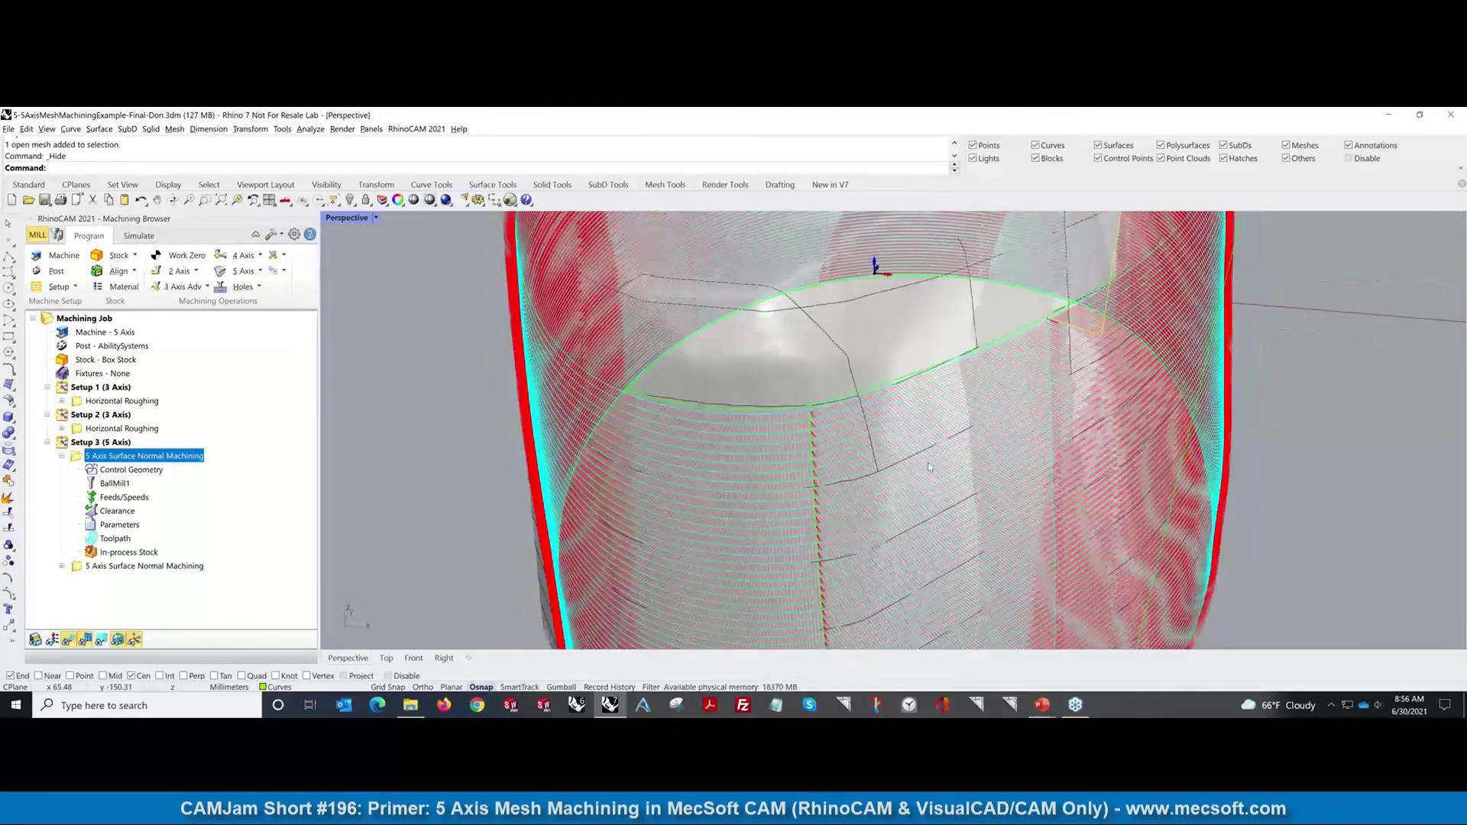
pyautogui.scroll(3, 930, 466)
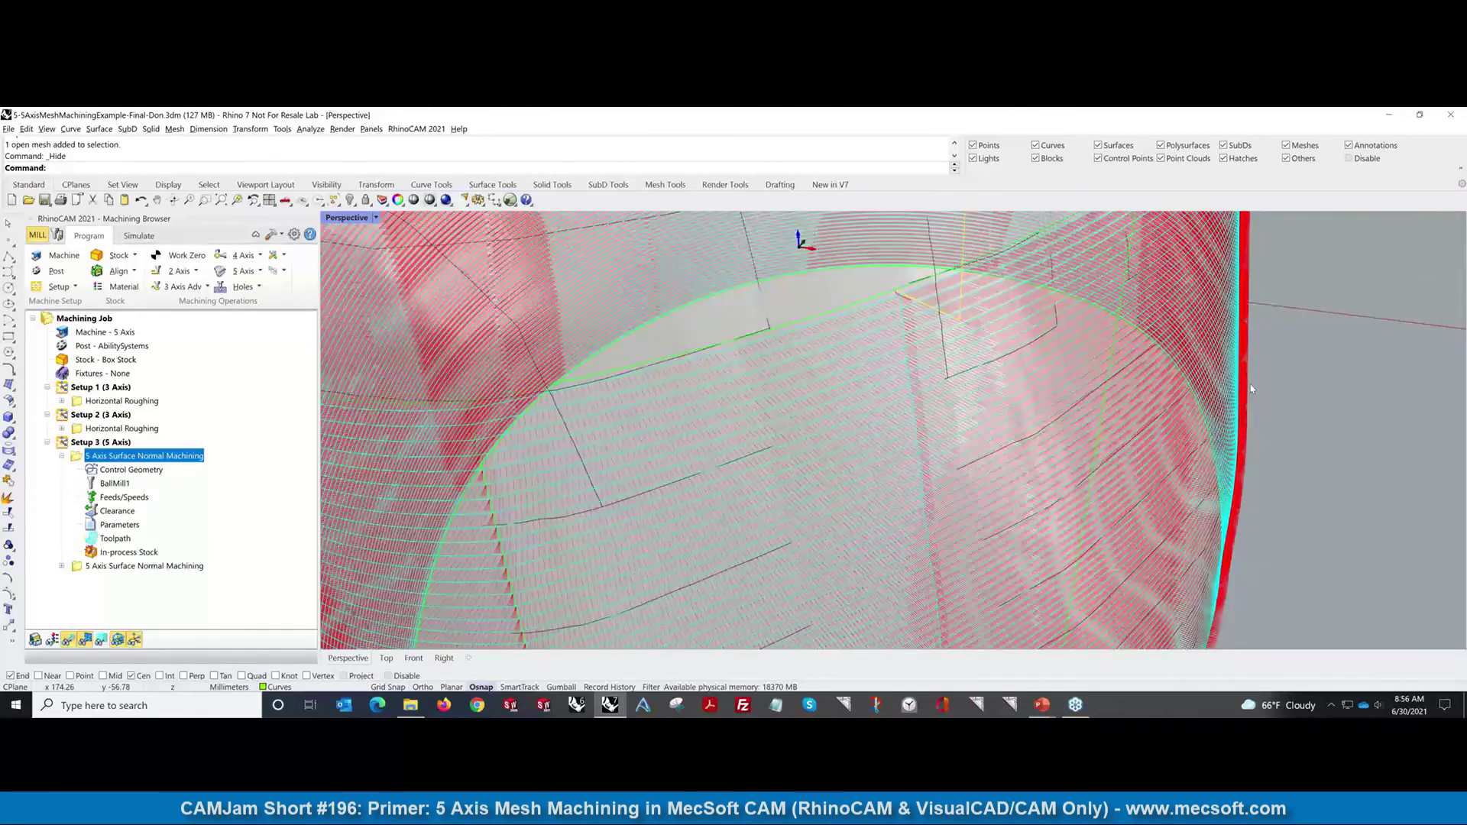
pyautogui.scroll(2, 745, 476)
pyautogui.scroll(2, 745, 476)
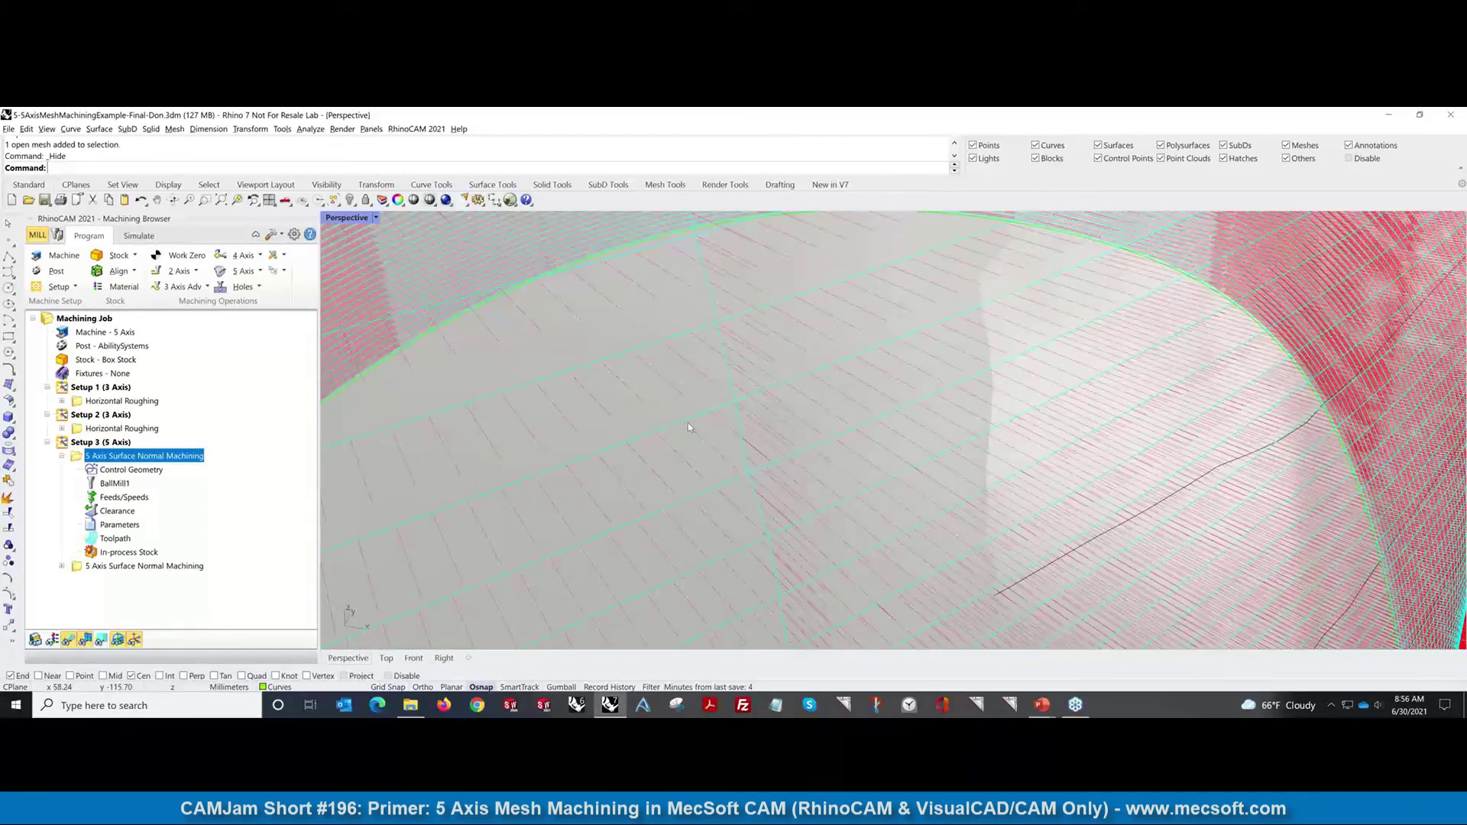
pyautogui.scroll(-2, 688, 426)
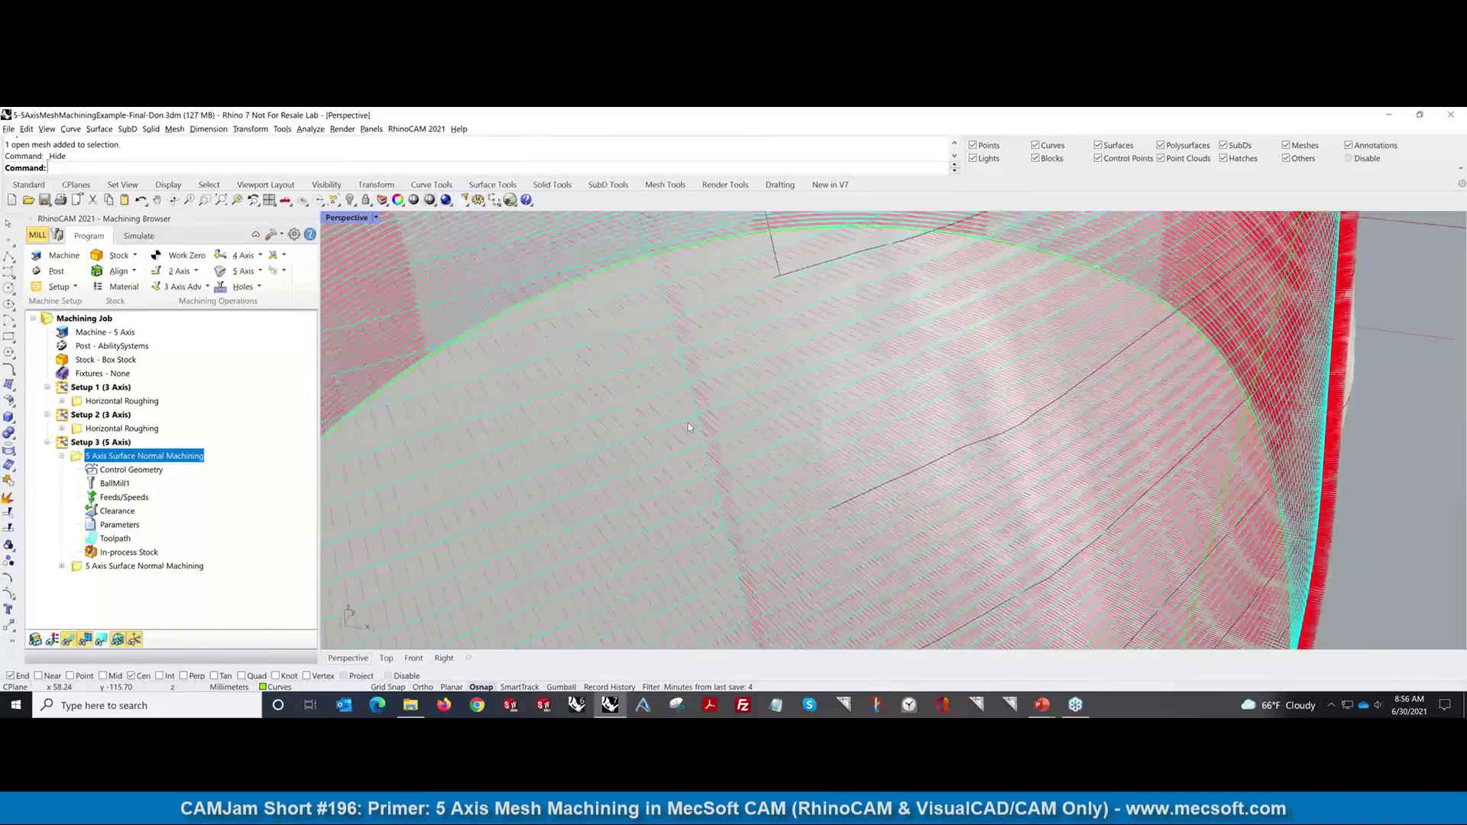
pyautogui.scroll(-2, 688, 425)
pyautogui.scroll(-5, 720, 432)
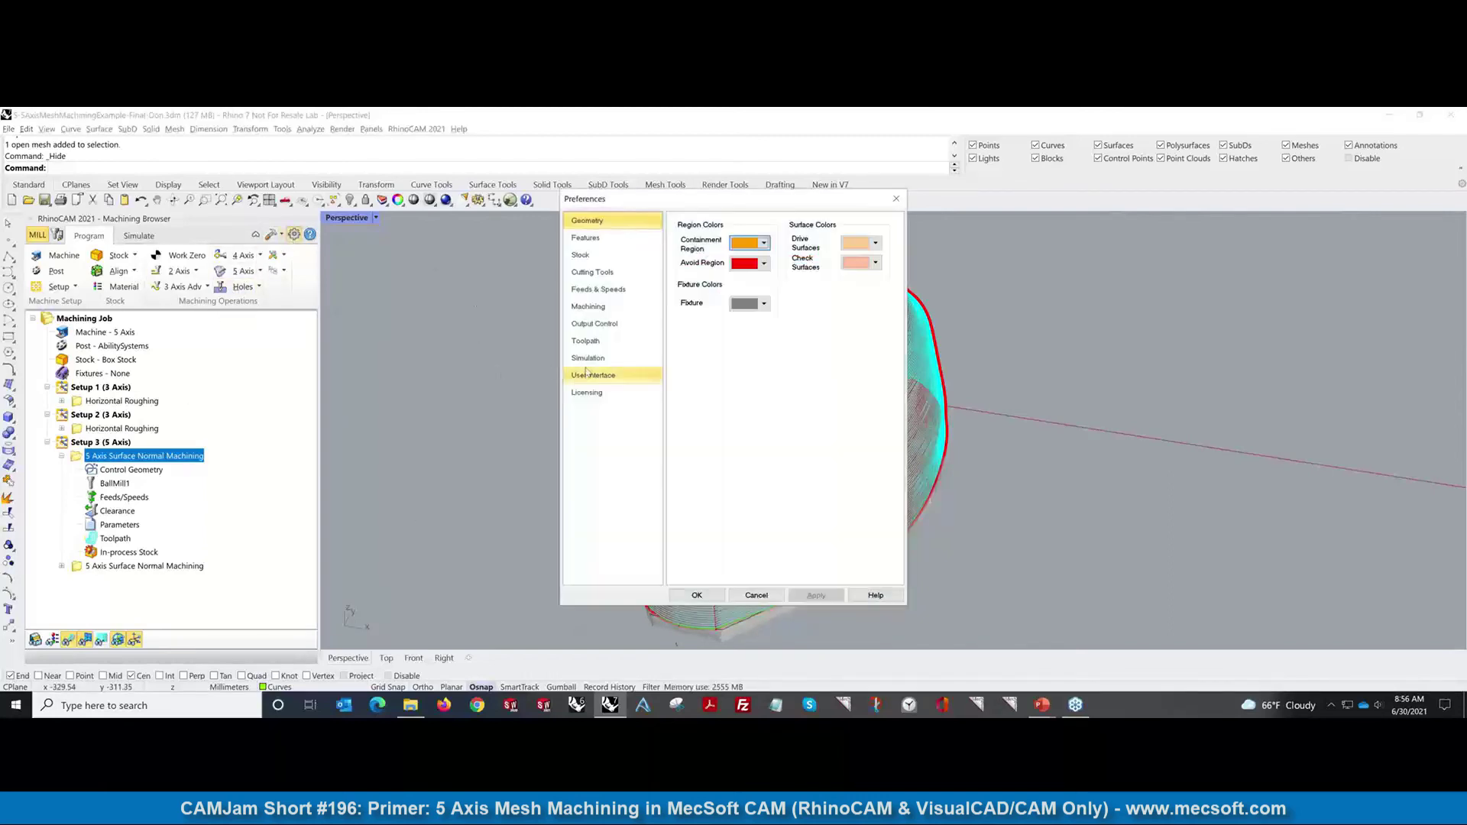
# Step: Switch off Display Tool Axes in Toolpath preferences, confirm with OK, and open the File menu
pyautogui.click(585, 341)
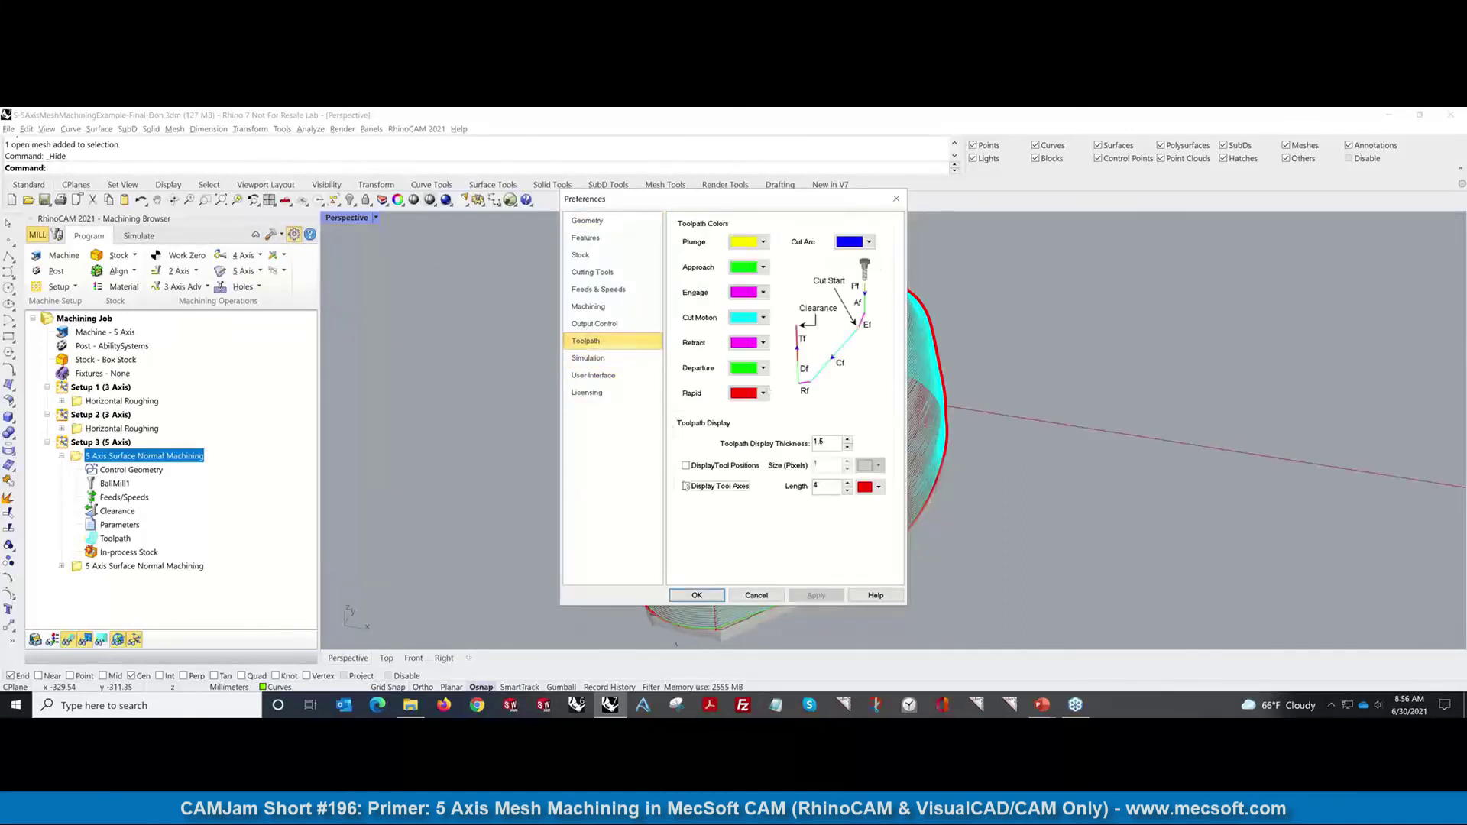
pyautogui.click(697, 596)
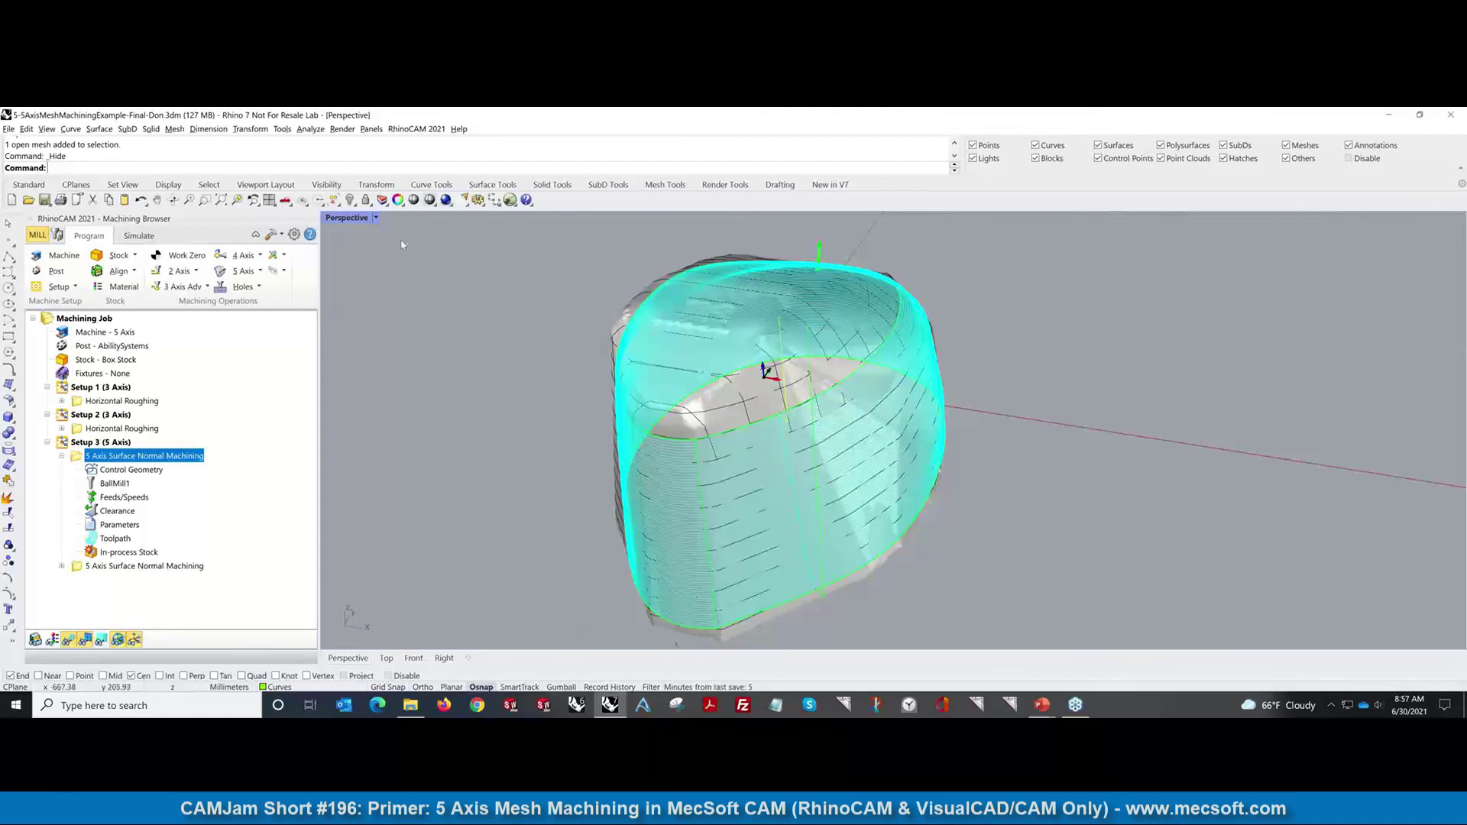
pyautogui.click(9, 130)
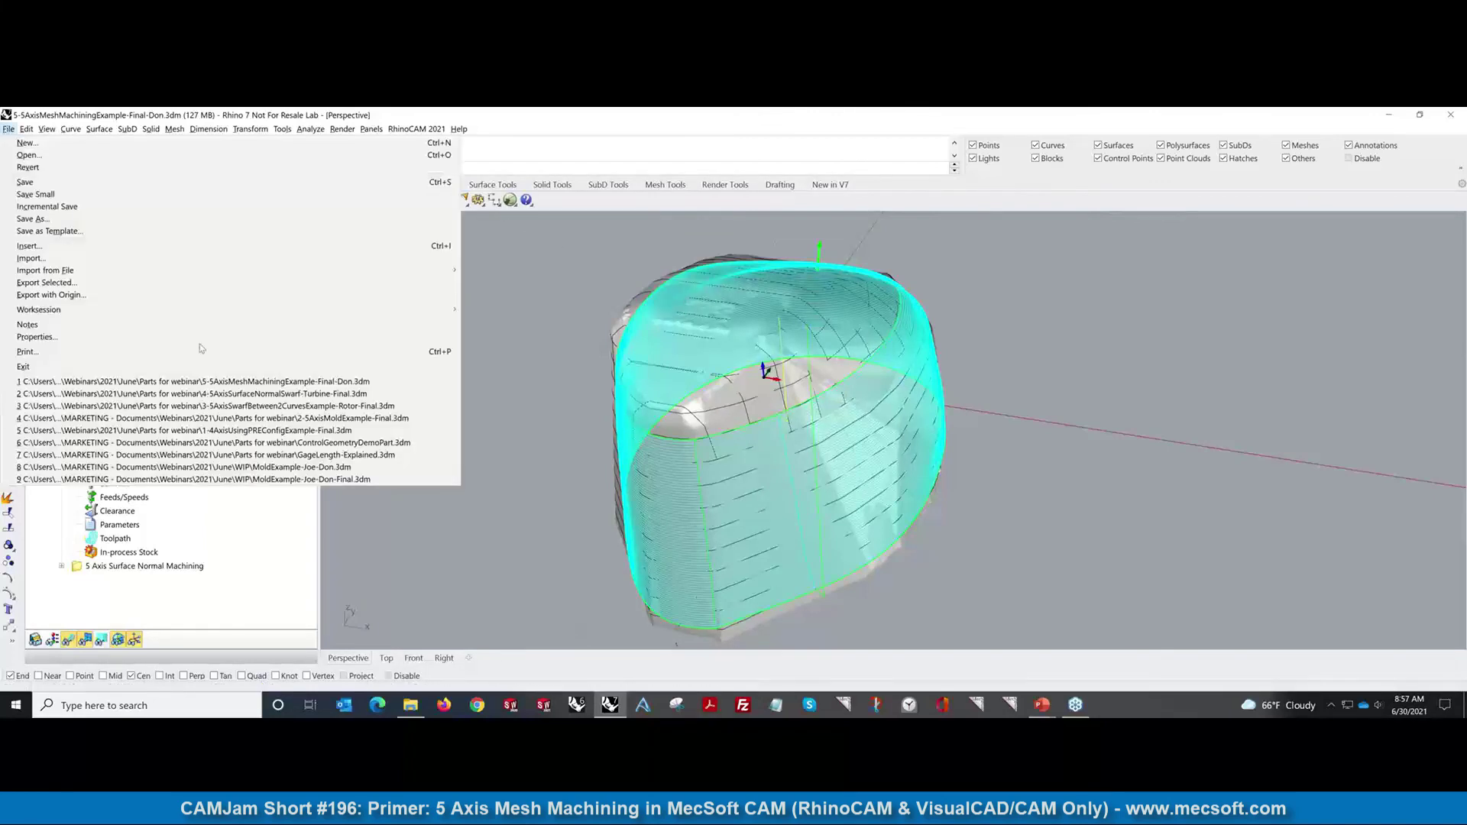